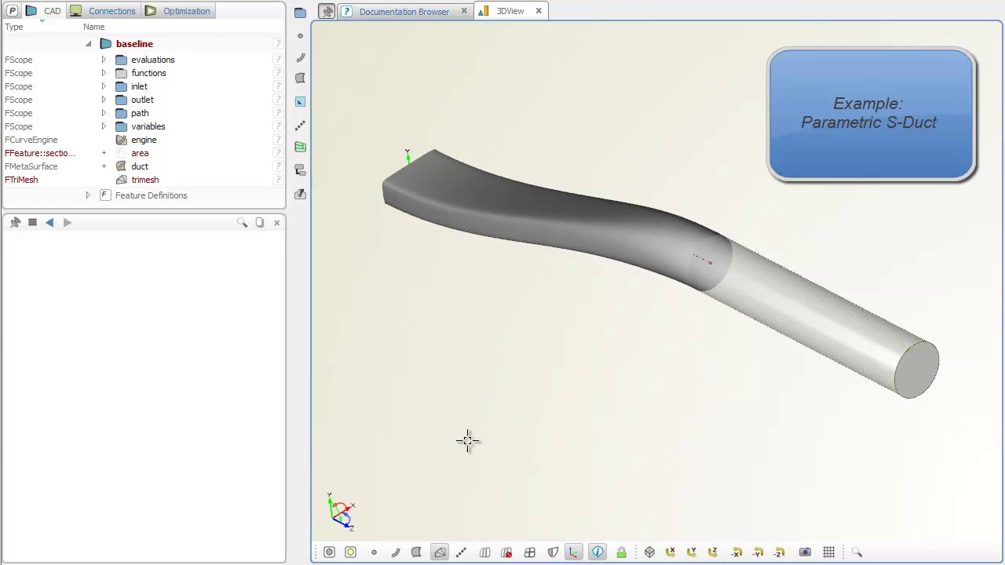
Step: Show the S-duct as its triangulated mesh and orbit to view the inlet end
{"action": "left_click", "coordinate": [417, 553]}
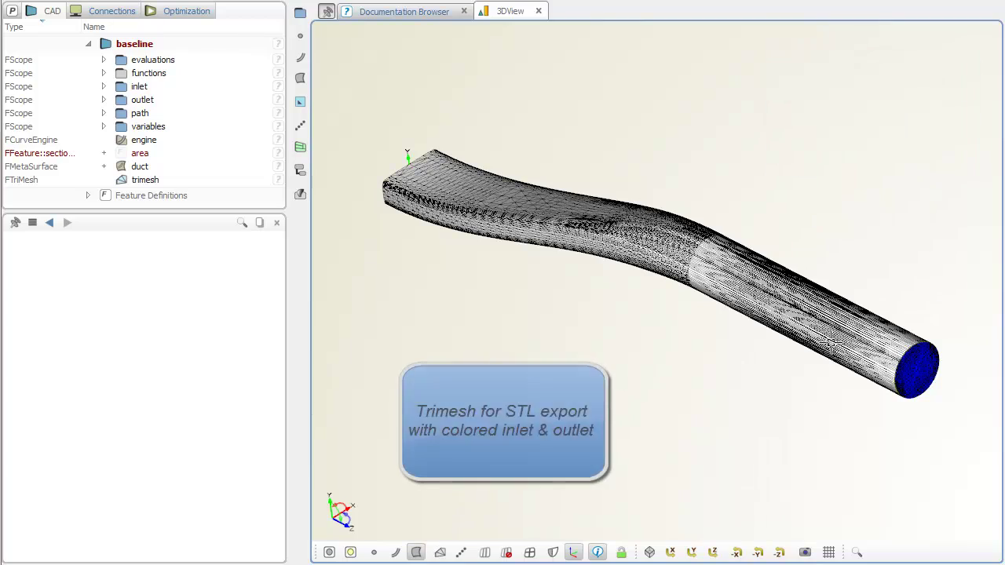
{"action": "mouse_move", "coordinate": [579, 285]}
{"action": "left_mouse_down"}
{"action": "mouse_move", "coordinate": [801, 287]}
{"action": "mouse_move", "coordinate": [579, 281]}
{"action": "mouse_move", "coordinate": [768, 314]}
{"action": "mouse_move", "coordinate": [780, 306]}
{"action": "mouse_move", "coordinate": [752, 299]}
{"action": "left_mouse_up"}
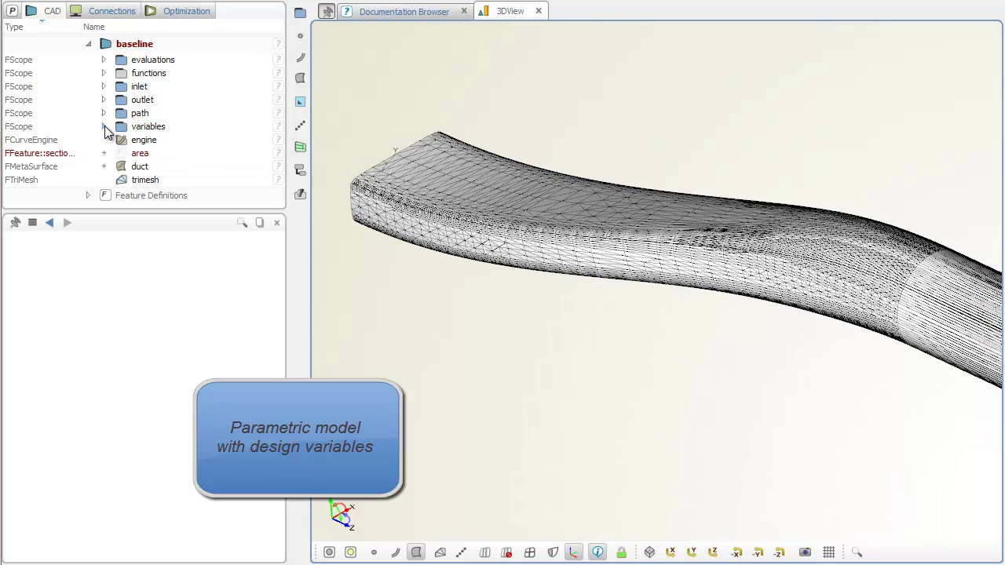
Step: Set design variables heightmidY and pathmidfactorY both to 1
{"action": "left_click", "coordinate": [104, 127]}
{"action": "left_click", "coordinate": [165, 153]}
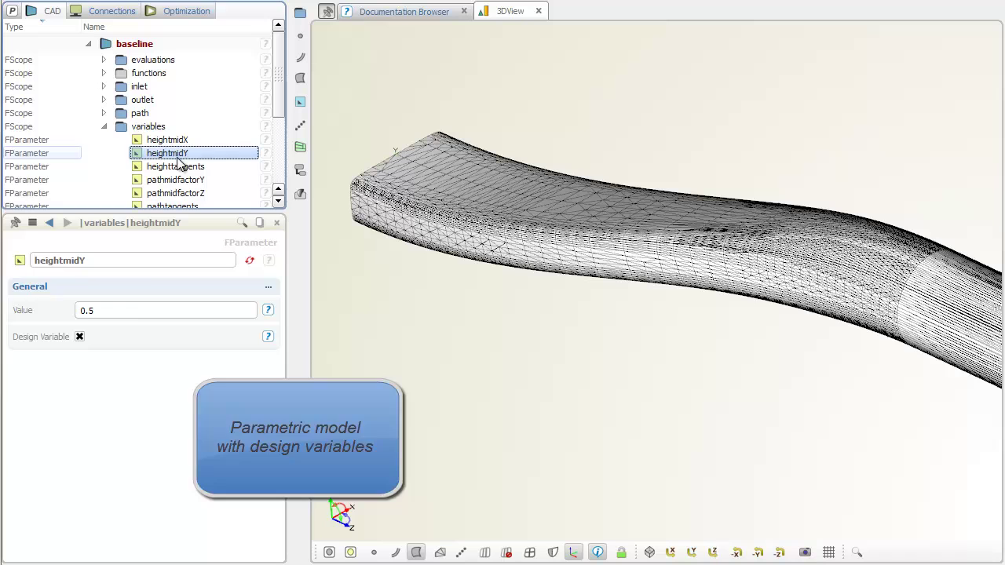
{"action": "left_click_drag", "start_coordinate": [108, 312], "coordinate": [70, 312]}
{"action": "type", "text": "1"}
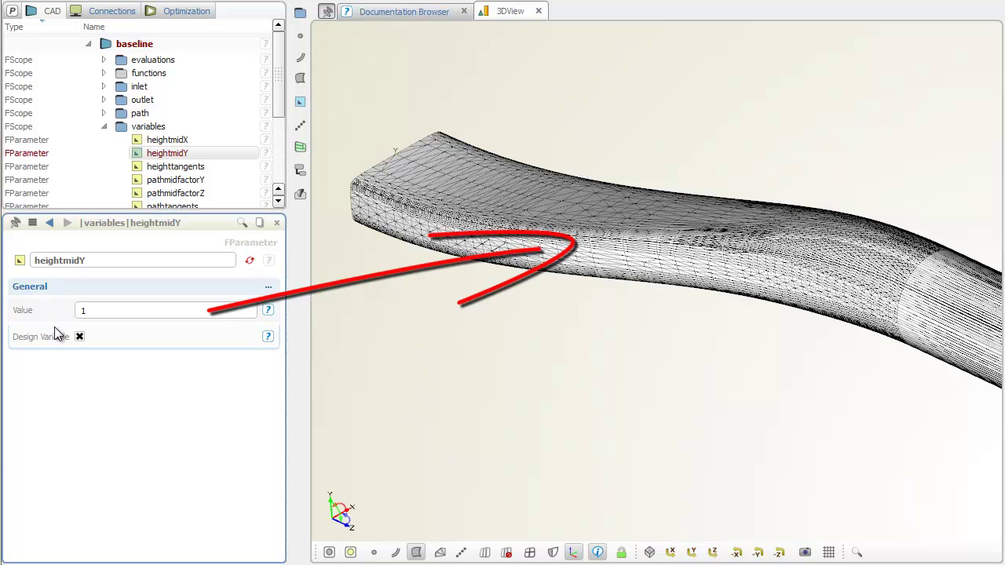
{"action": "key", "text": "Return"}
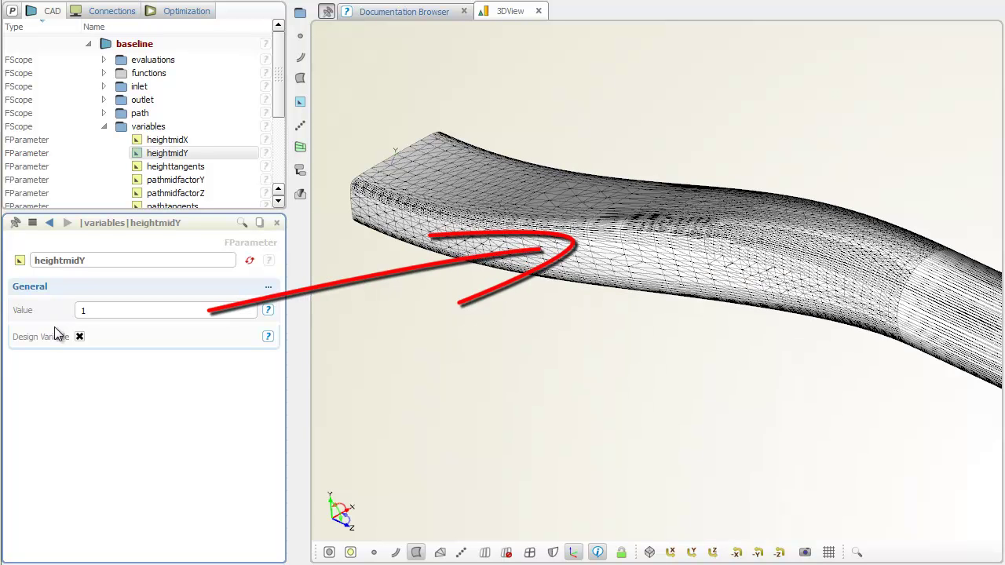
{"action": "left_click", "coordinate": [197, 180]}
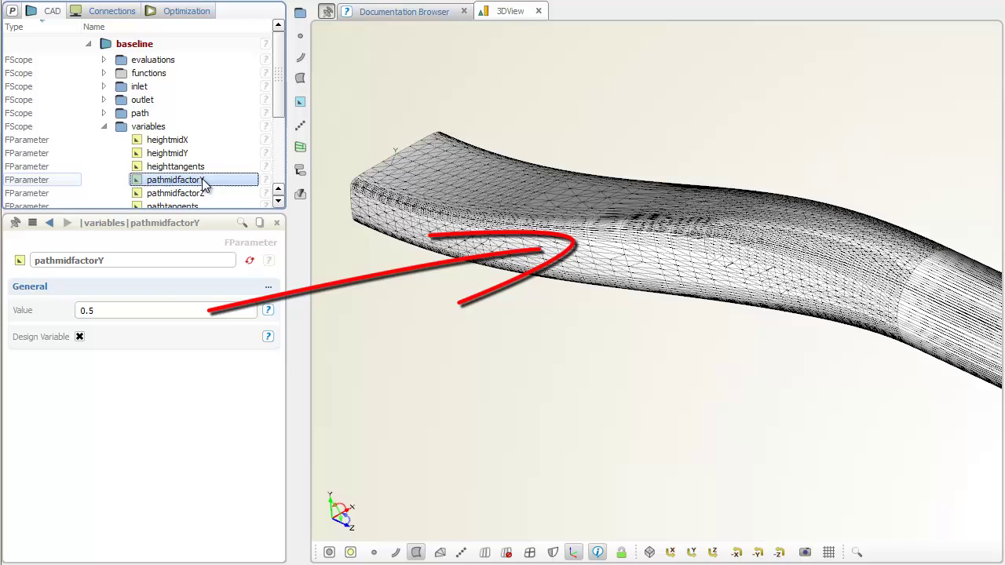
{"action": "double_click", "coordinate": [121, 310]}
{"action": "type", "text": "1"}
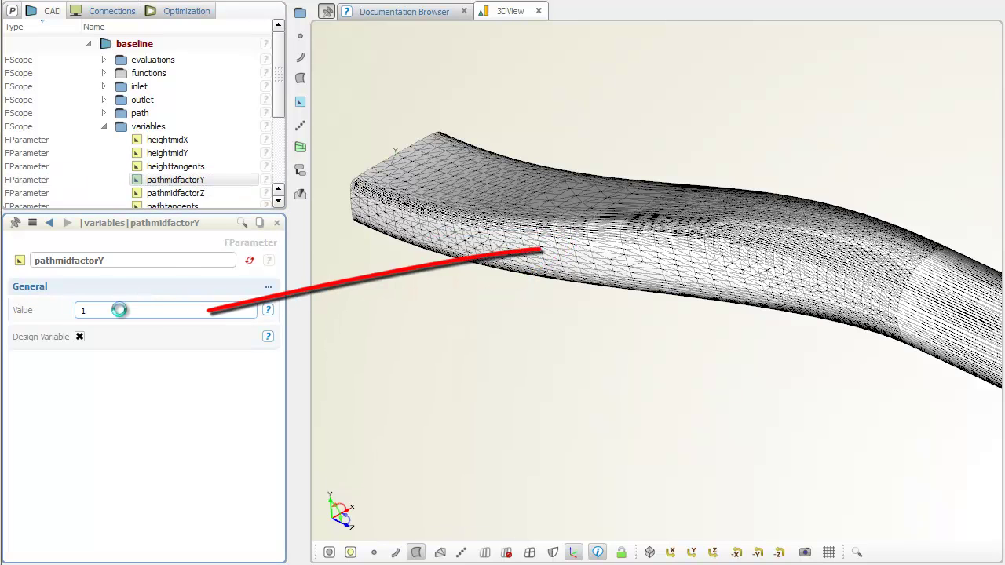
{"action": "key", "text": "Return"}
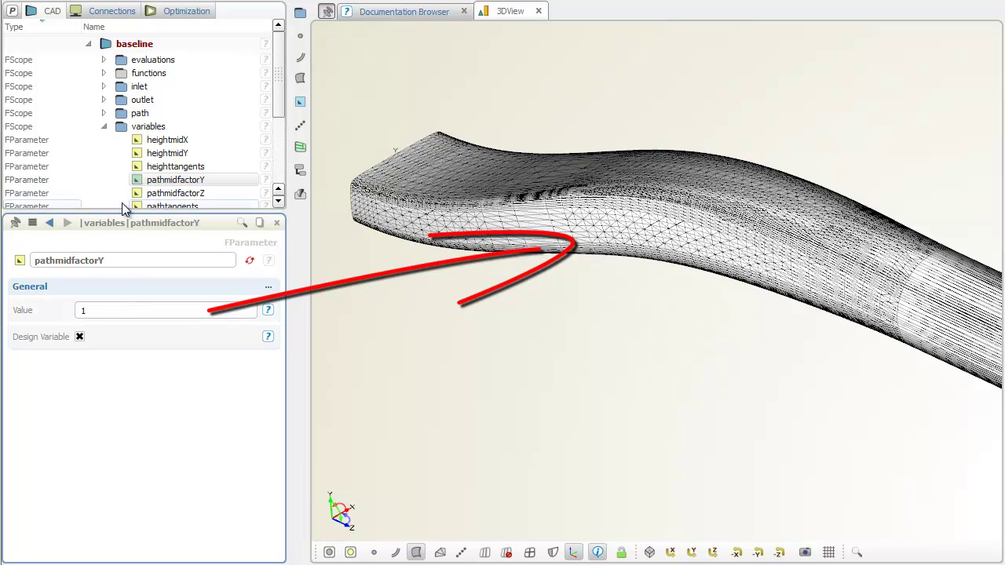
Step: Collapse the variables, select the trimesh and orbit around the reshaped duct
{"action": "left_click", "coordinate": [103, 127]}
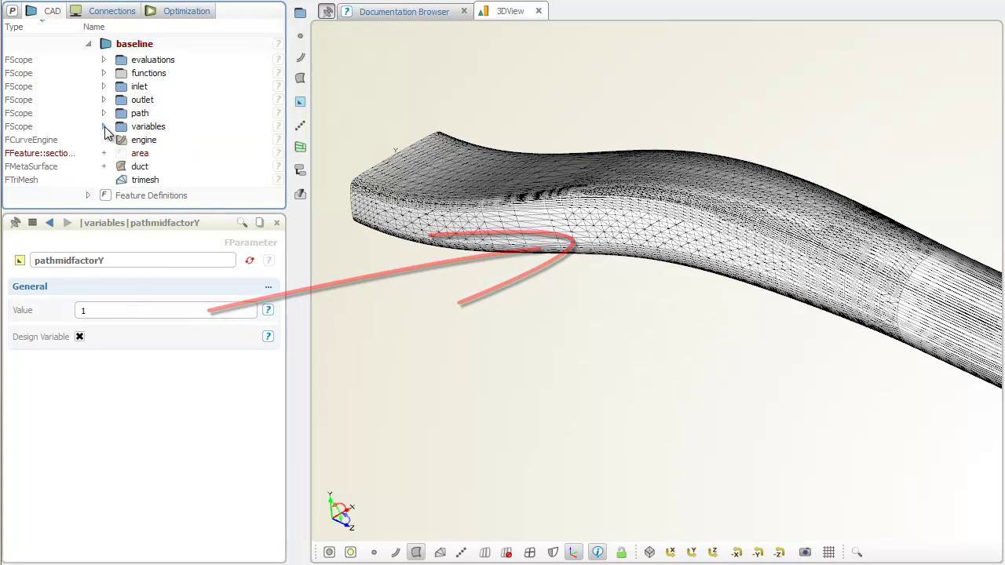
{"action": "left_click", "coordinate": [186, 180]}
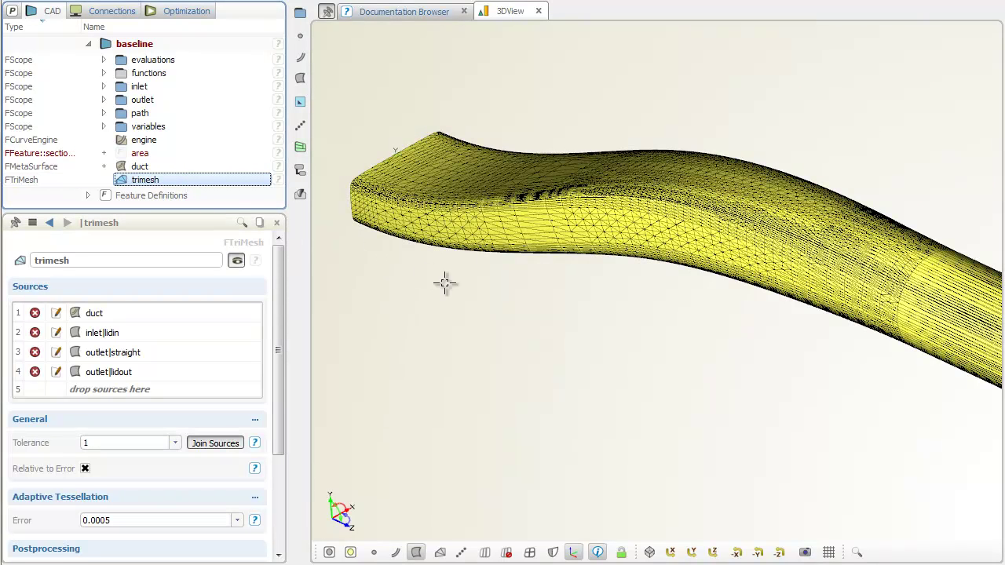
{"action": "mouse_move", "coordinate": [503, 301]}
{"action": "left_mouse_down"}
{"action": "mouse_move", "coordinate": [534, 303]}
{"action": "mouse_move", "coordinate": [494, 278]}
{"action": "left_mouse_up"}
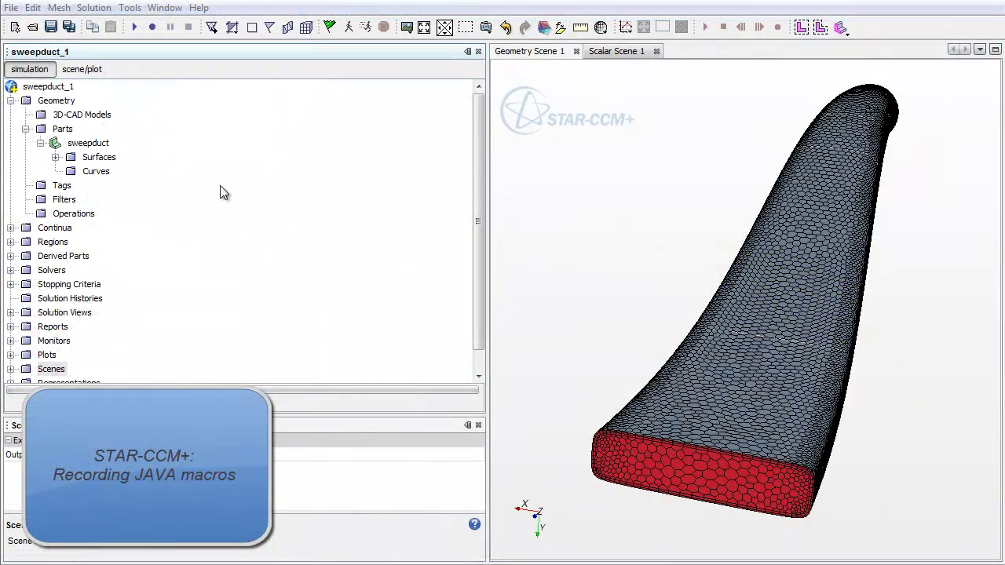
Step: Start recording a Java macro saved as importSTL in the project folder
{"action": "left_click", "coordinate": [153, 29]}
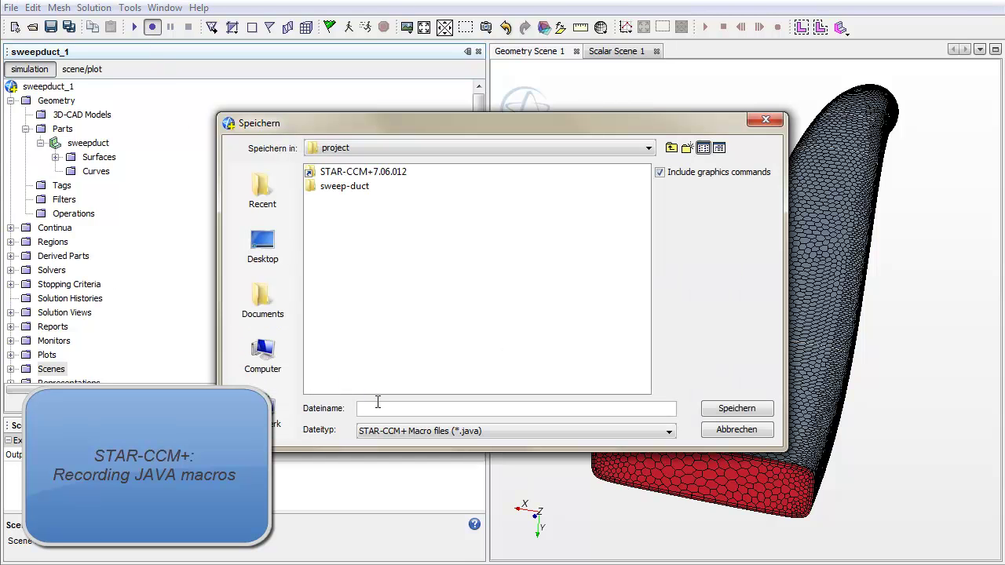
{"action": "type", "text": "mport_STL"}
{"action": "left_click", "coordinate": [725, 408]}
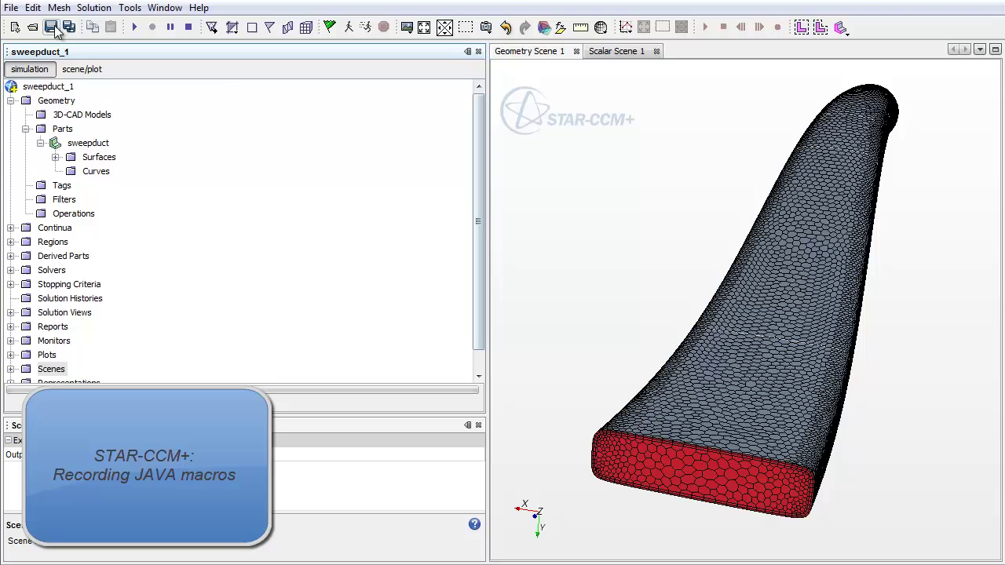
Step: Import sweepduct.stl as a surface-mesh part, then stop the macro recording
{"action": "left_click", "coordinate": [13, 8]}
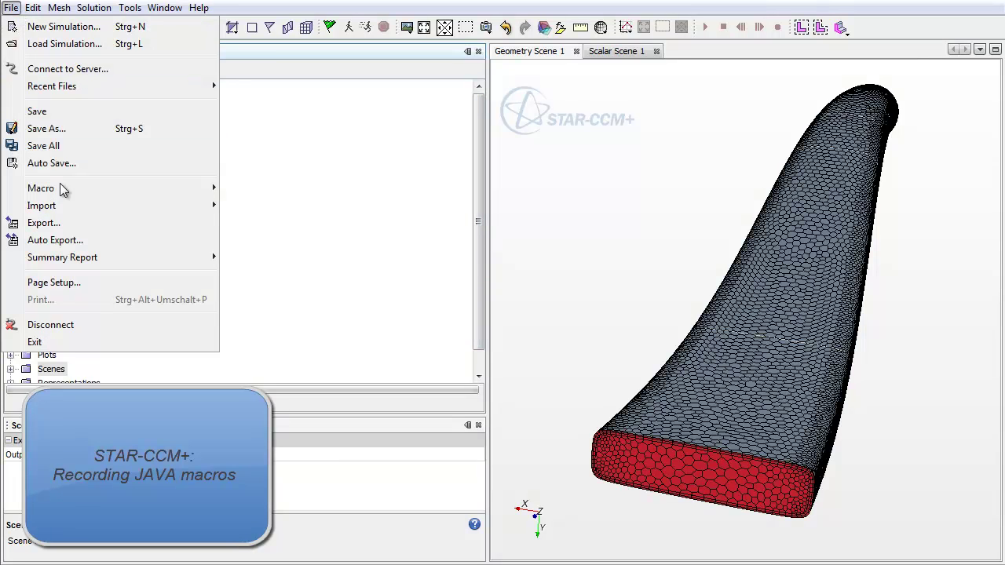
{"action": "mouse_move", "coordinate": [42, 206]}
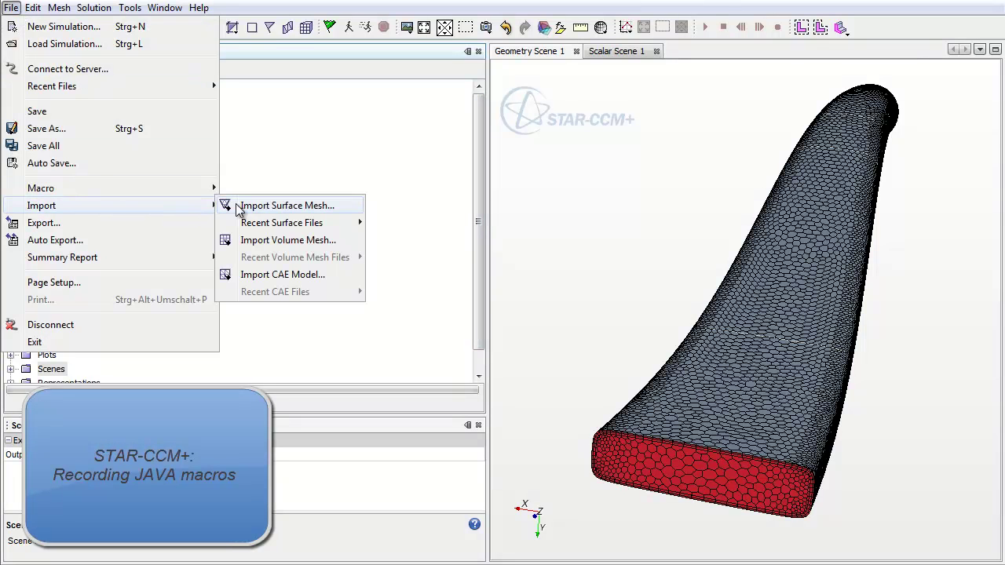
{"action": "left_click", "coordinate": [322, 208]}
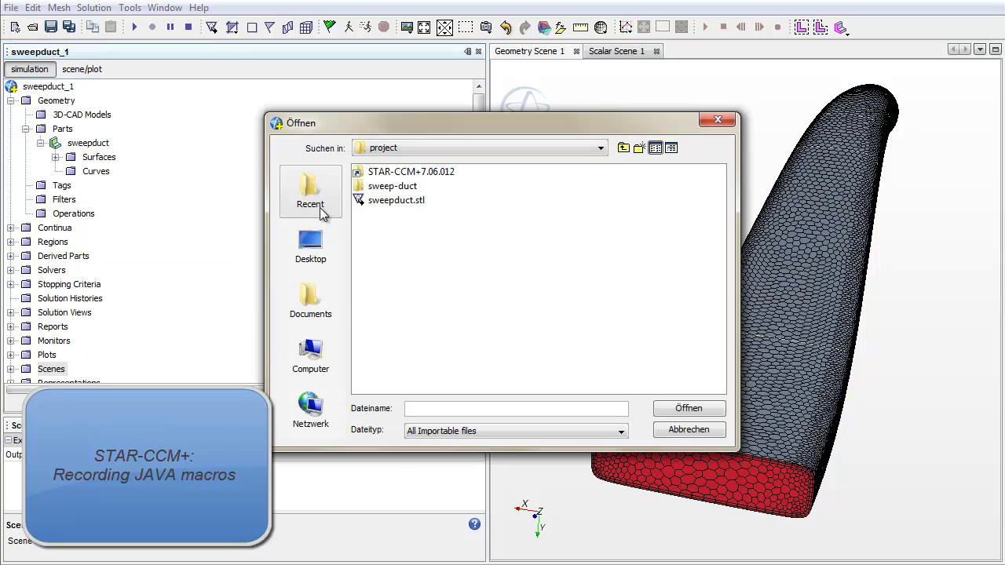
{"action": "left_click", "coordinate": [412, 206]}
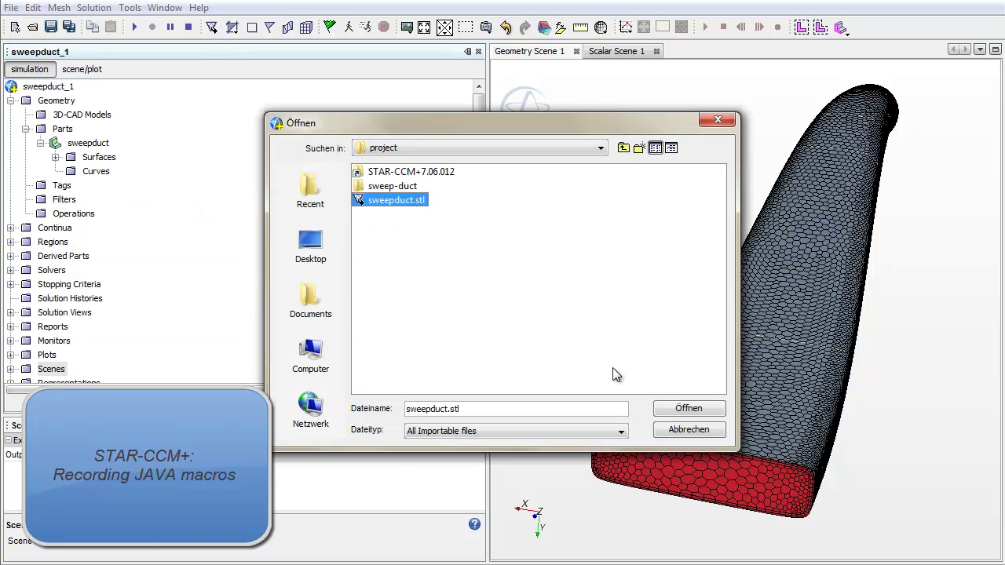
{"action": "left_click", "coordinate": [686, 410]}
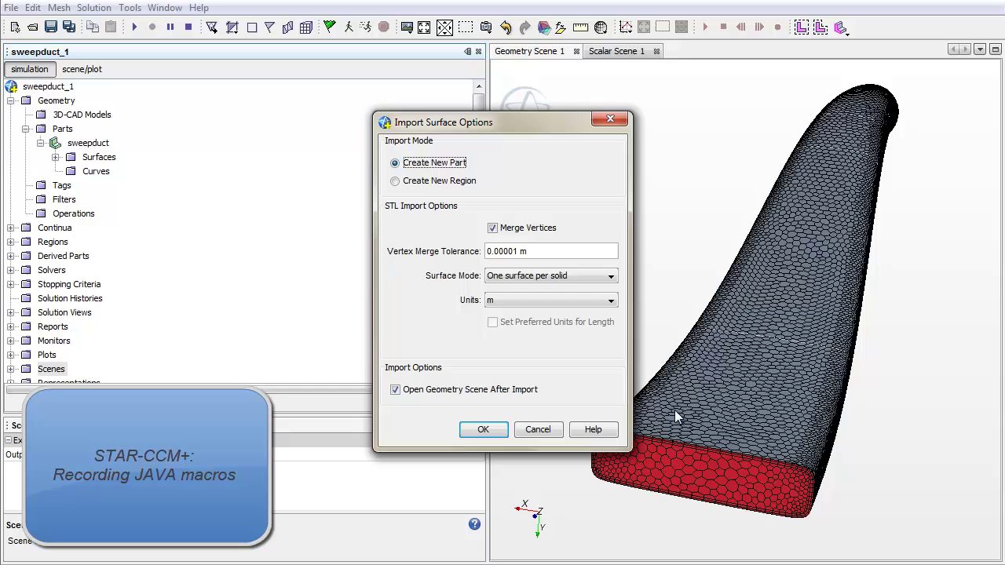
{"action": "left_click", "coordinate": [480, 430]}
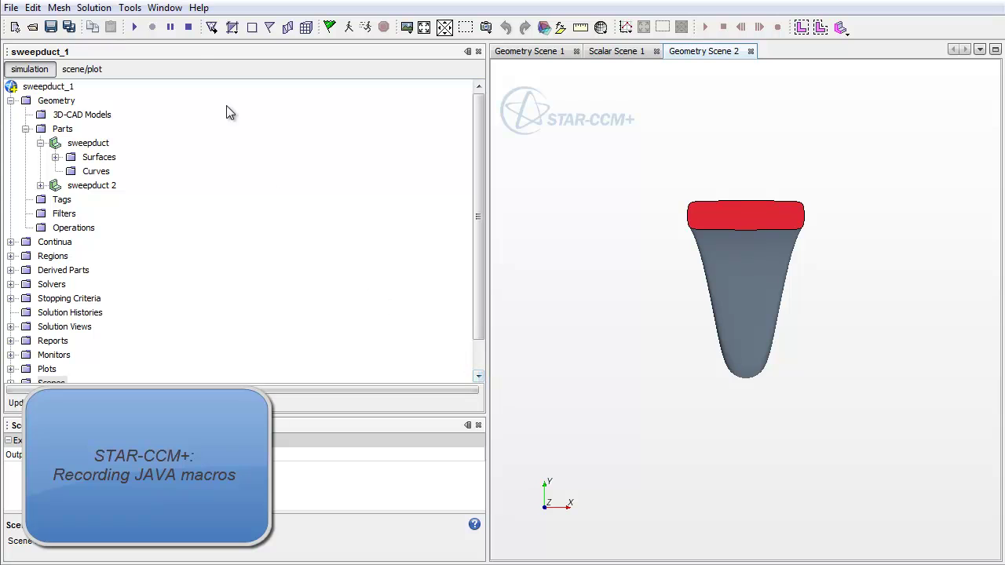
{"action": "left_click", "coordinate": [190, 29]}
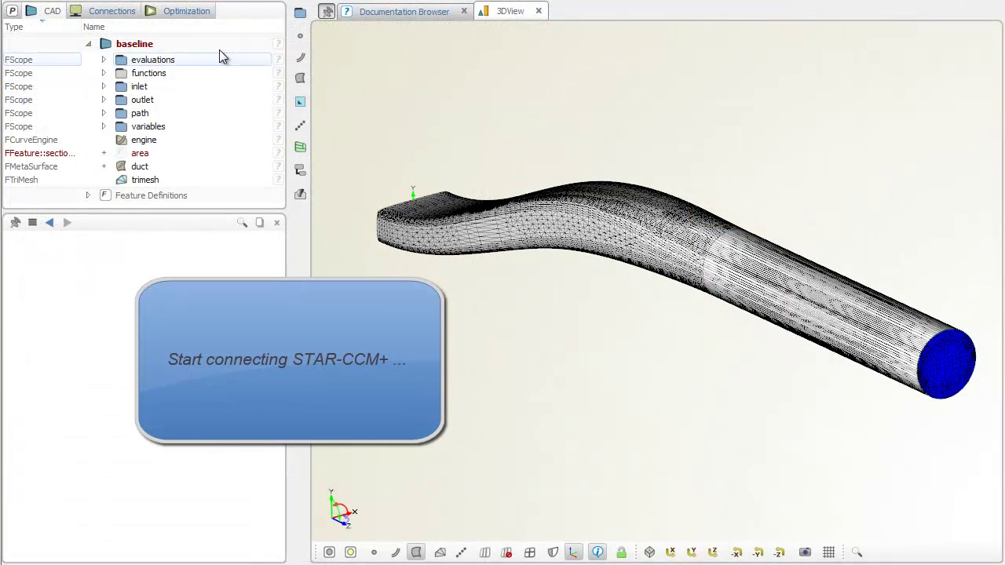
Step: Create a new software connector with the trimesh as its input geometry
{"action": "left_click", "coordinate": [126, 8]}
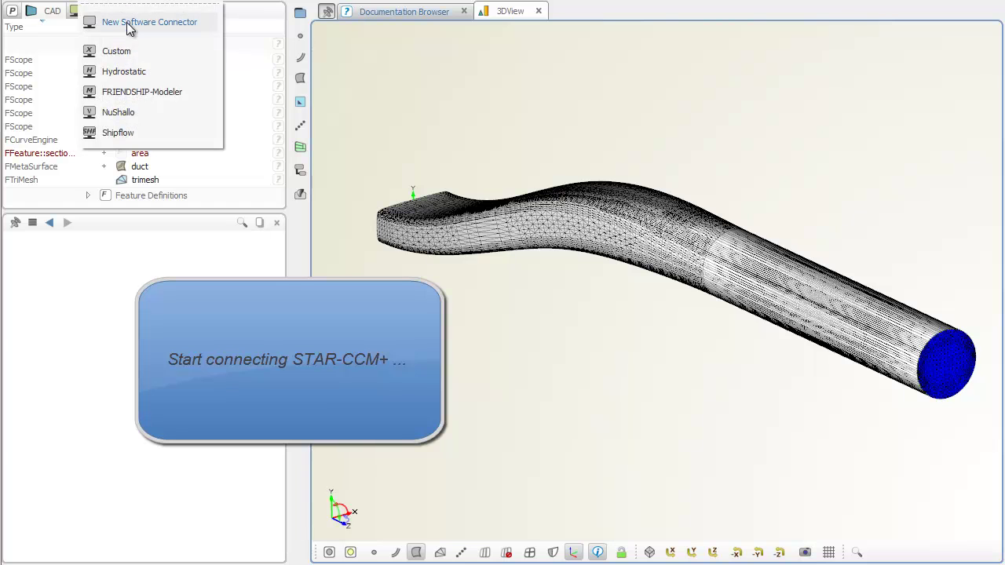
{"action": "left_click", "coordinate": [128, 23]}
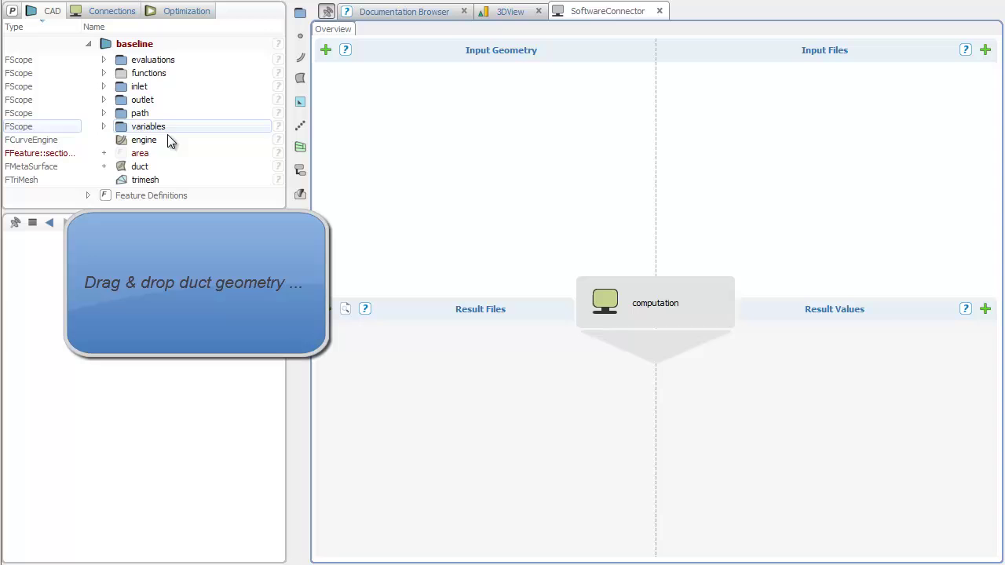
{"action": "left_click_drag", "start_coordinate": [174, 179], "coordinate": [422, 178]}
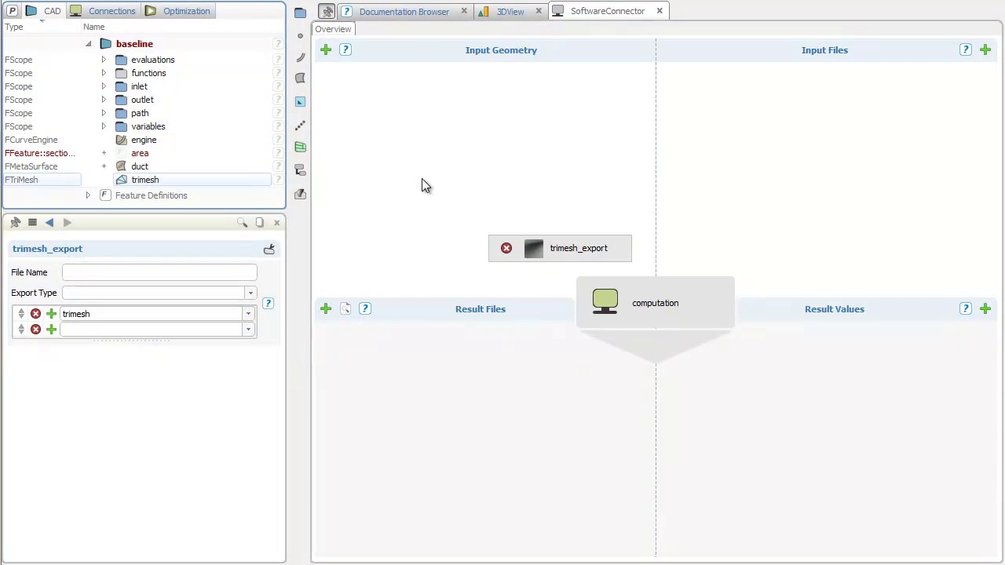
Step: Export the input geometry as sweepduct.stl in STARCCMSTL format
{"action": "left_click", "coordinate": [225, 272]}
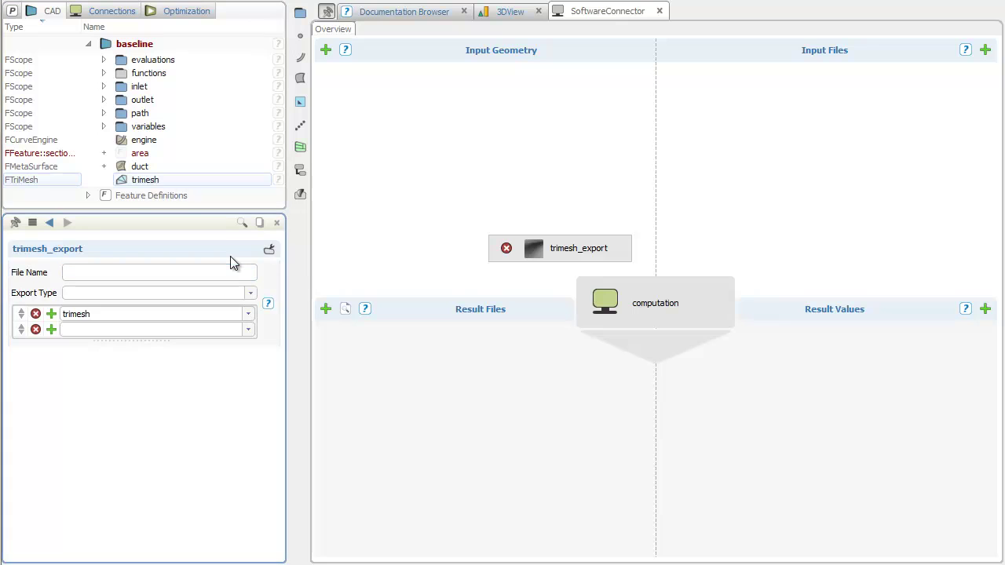
{"action": "type", "text": "sweepd"}
{"action": "type", "text": "uct.s"}
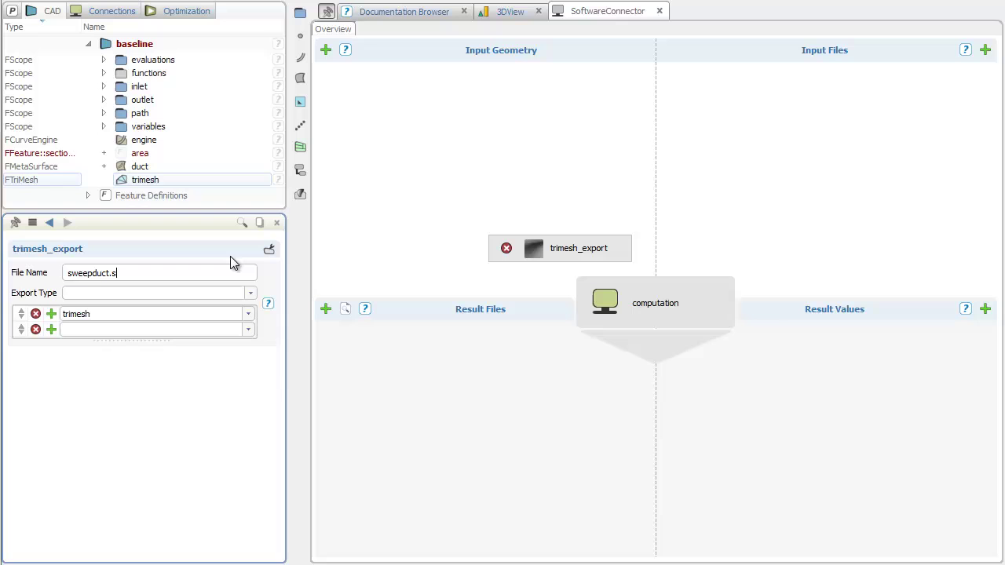
{"action": "type", "text": "tl"}
{"action": "key", "text": "Return"}
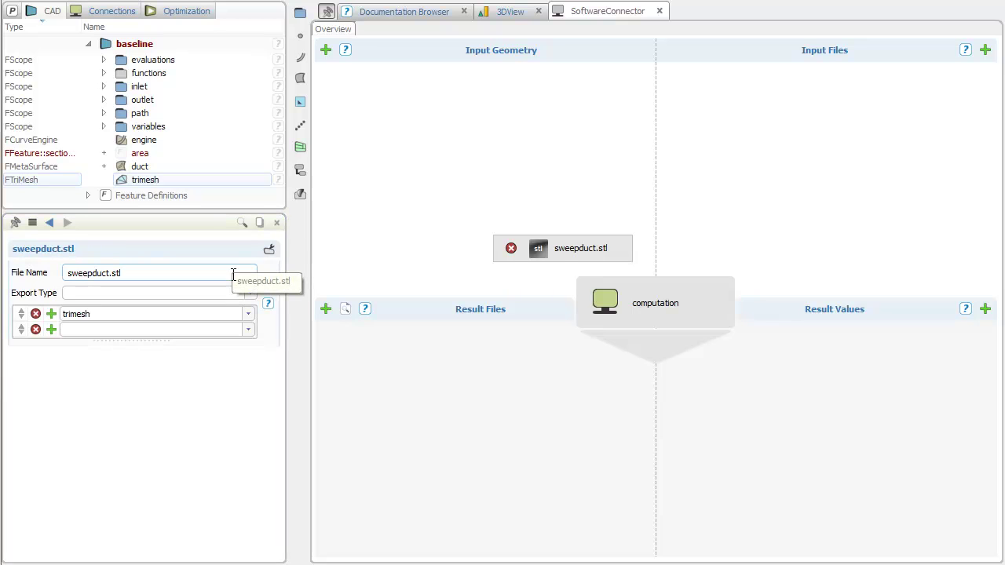
{"action": "left_click", "coordinate": [230, 291]}
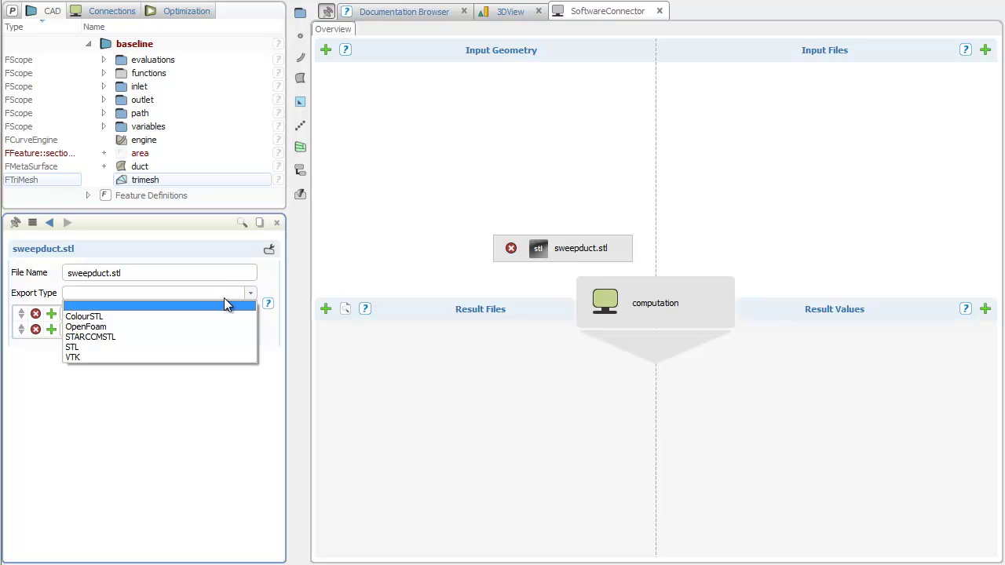
{"action": "left_click", "coordinate": [210, 336]}
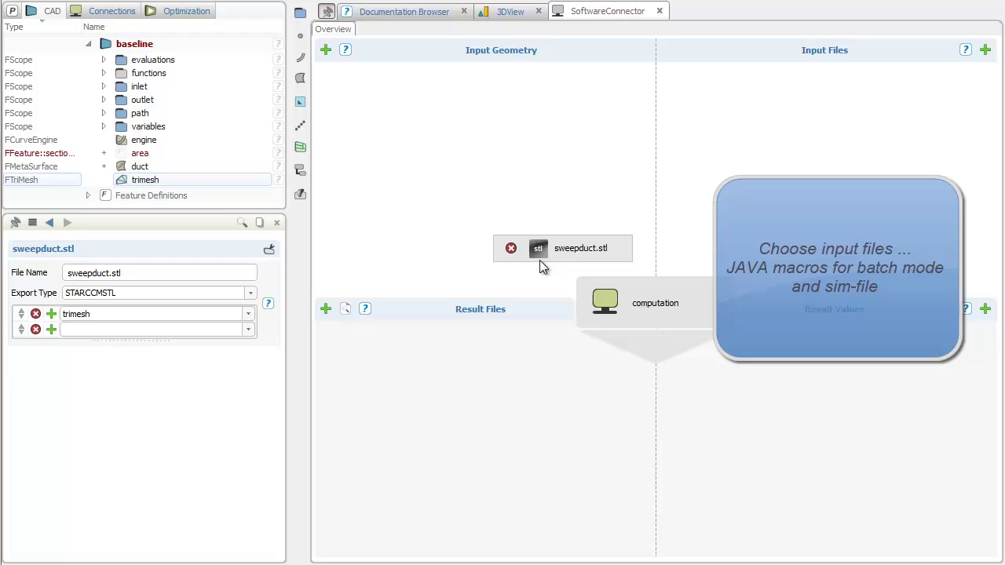
Step: Add the seven Java macro files and sweepduct_1.sim as connector input files
{"action": "left_click", "coordinate": [987, 50]}
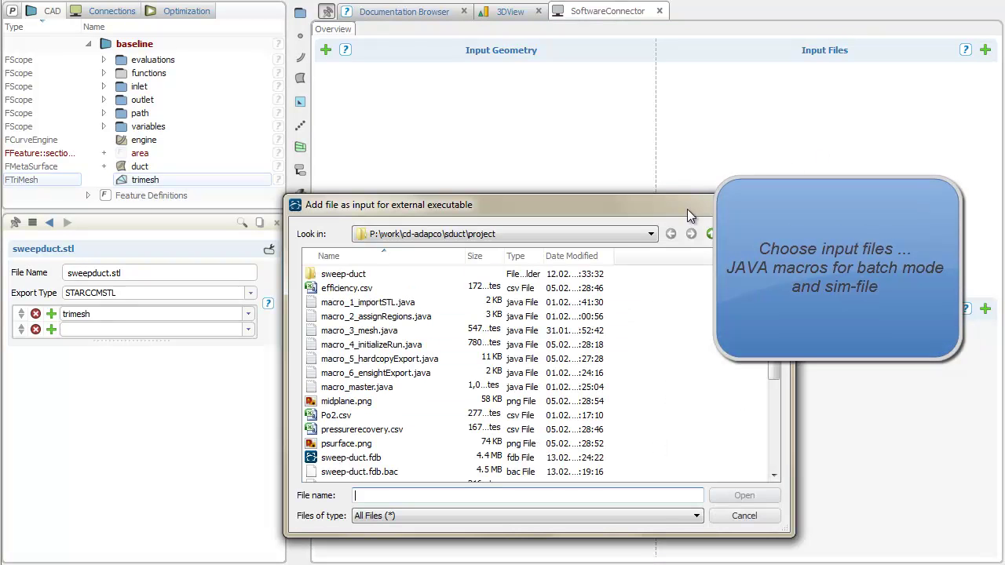
{"action": "left_click", "coordinate": [406, 304]}
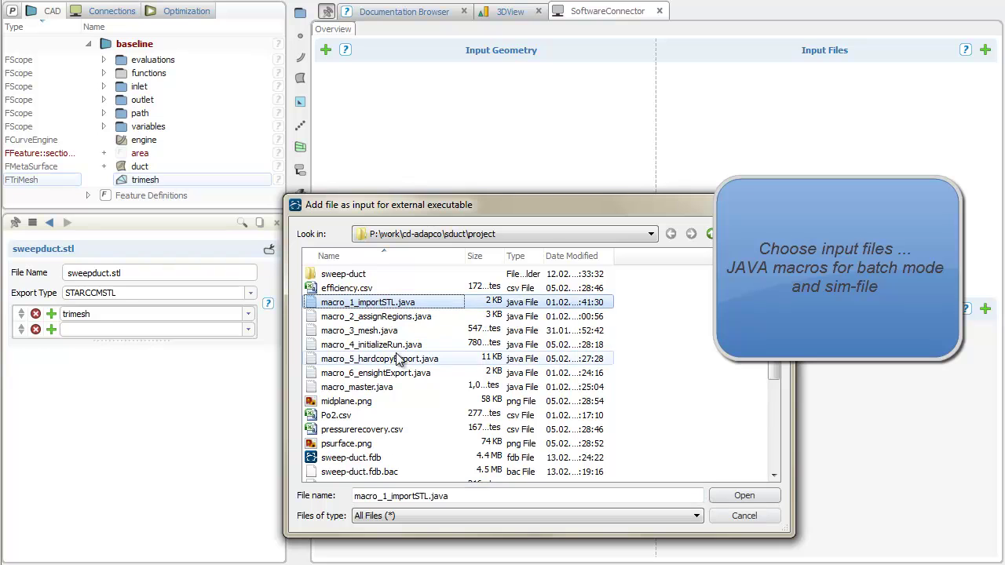
{"action": "left_click", "coordinate": [397, 388], "text": "shift"}
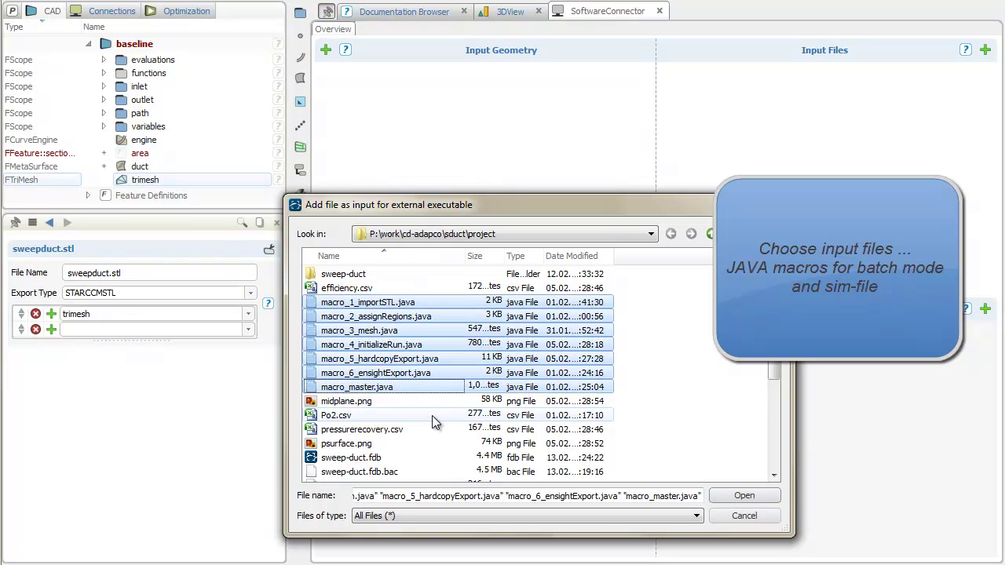
{"action": "scroll", "coordinate": [432, 415], "scroll_direction": "down", "scroll_amount": 1}
{"action": "scroll", "coordinate": [432, 415], "scroll_direction": "down", "scroll_amount": 1}
{"action": "scroll", "coordinate": [432, 415], "scroll_direction": "down", "scroll_amount": 1}
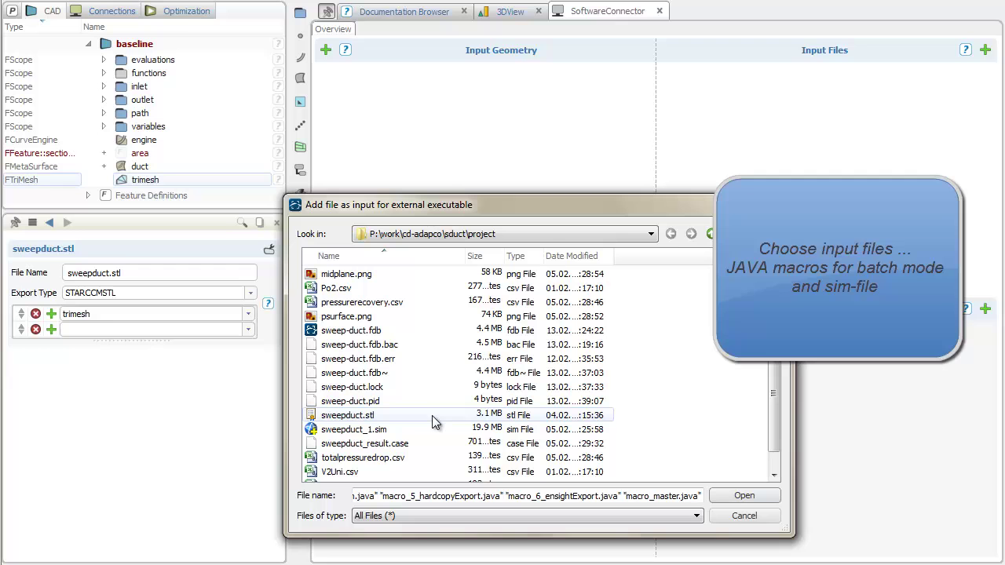
{"action": "left_click", "coordinate": [430, 428], "text": "ctrl"}
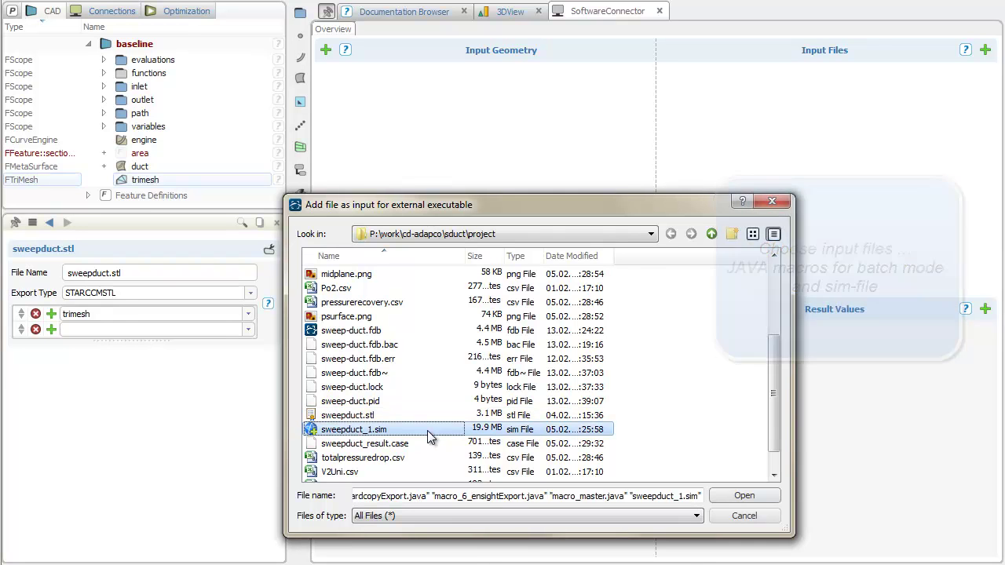
{"action": "left_click", "coordinate": [737, 496]}
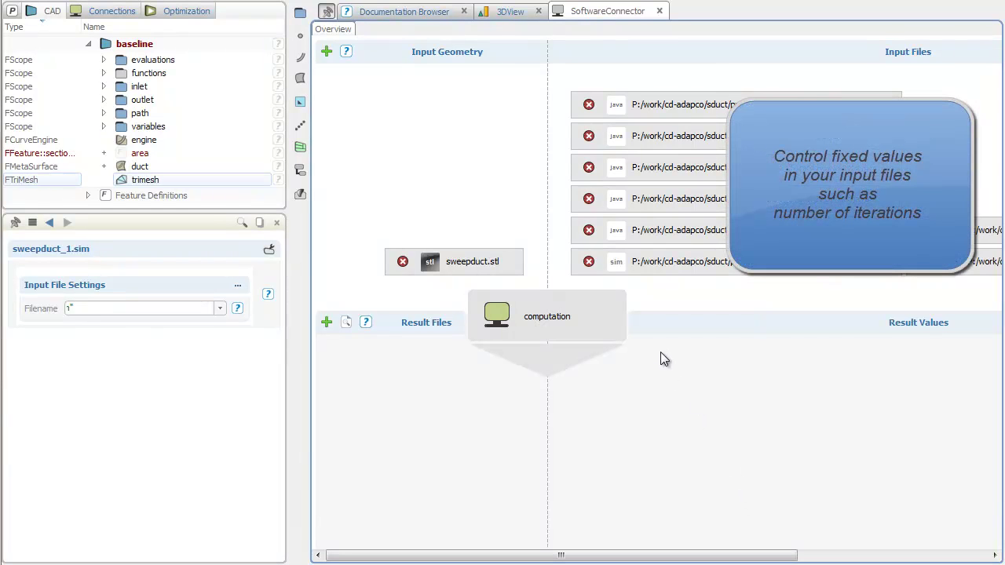
Step: Make macro_4_initializeRun.java's maximum steps an entry named iterations, set to 300
{"action": "double_click", "coordinate": [620, 146]}
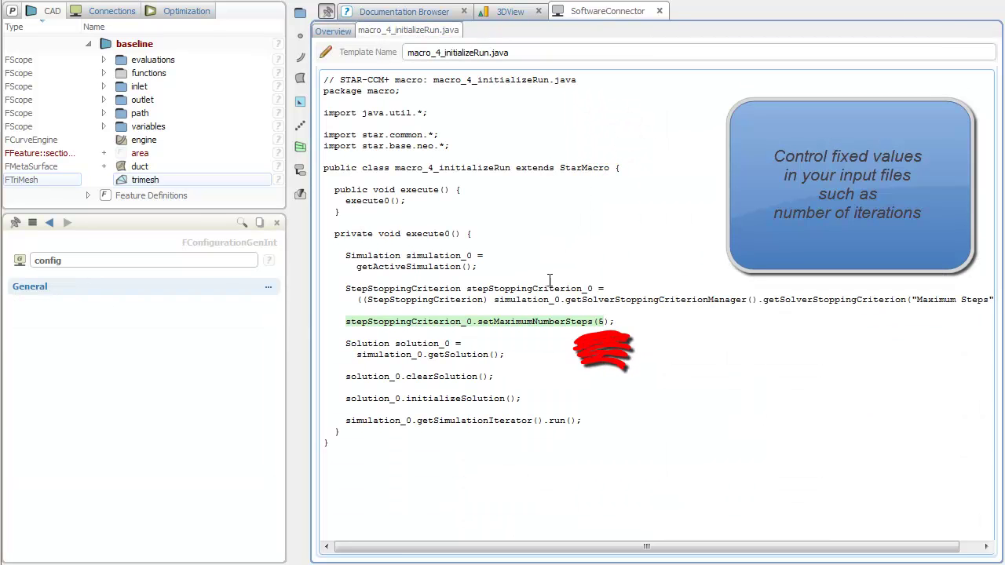
{"action": "left_click", "coordinate": [536, 321]}
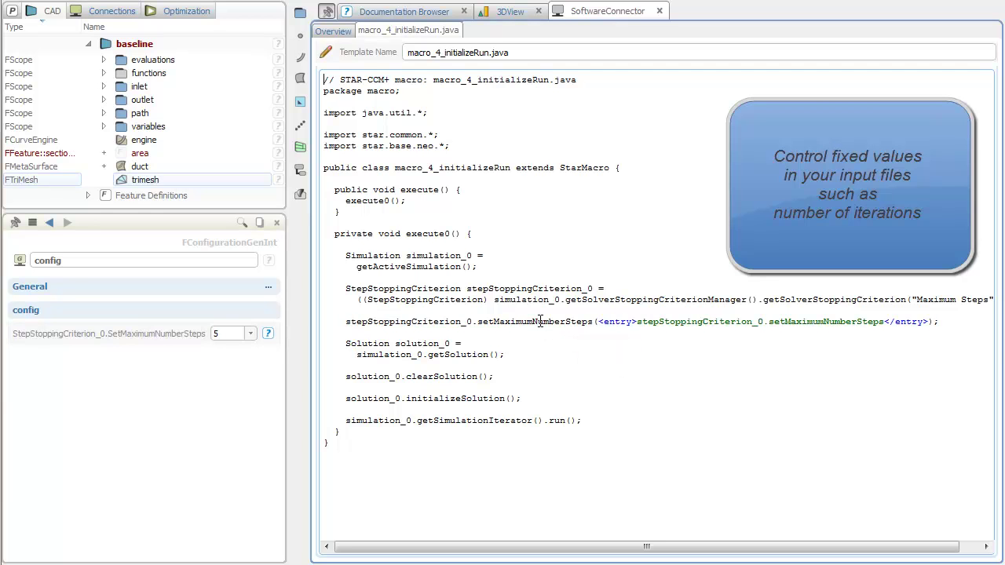
{"action": "right_click", "coordinate": [685, 321]}
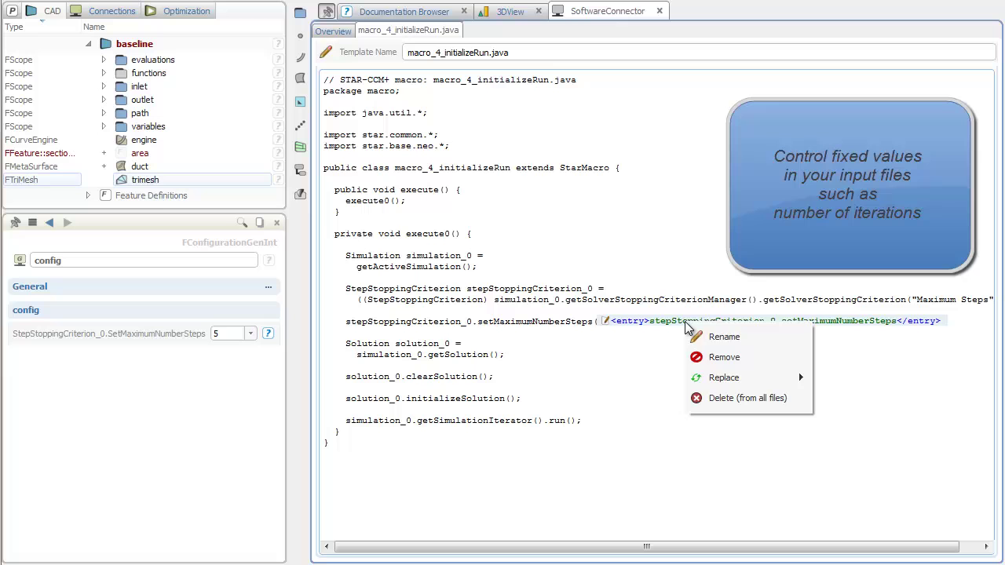
{"action": "left_click", "coordinate": [724, 337]}
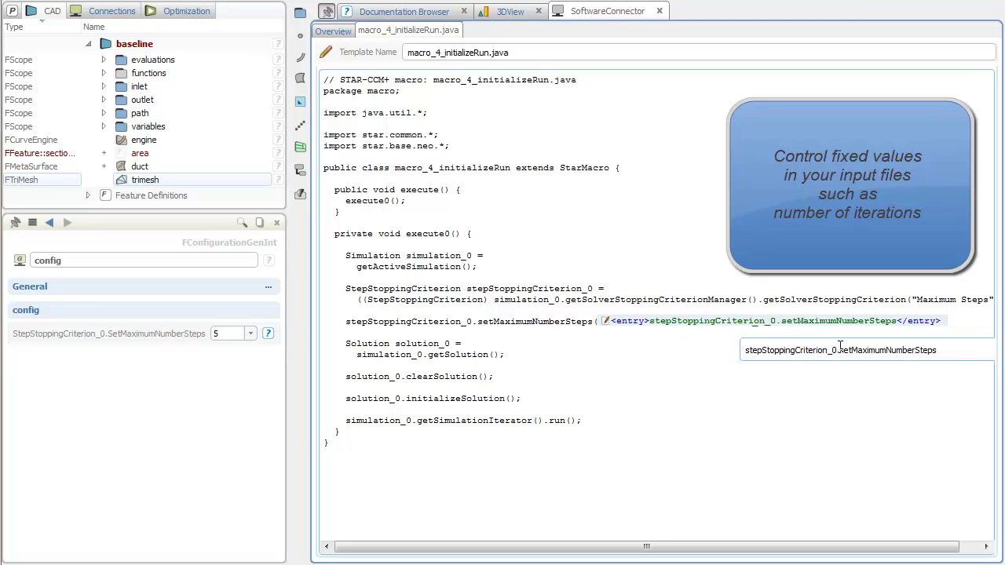
{"action": "left_click_drag", "start_coordinate": [941, 350], "coordinate": [737, 351]}
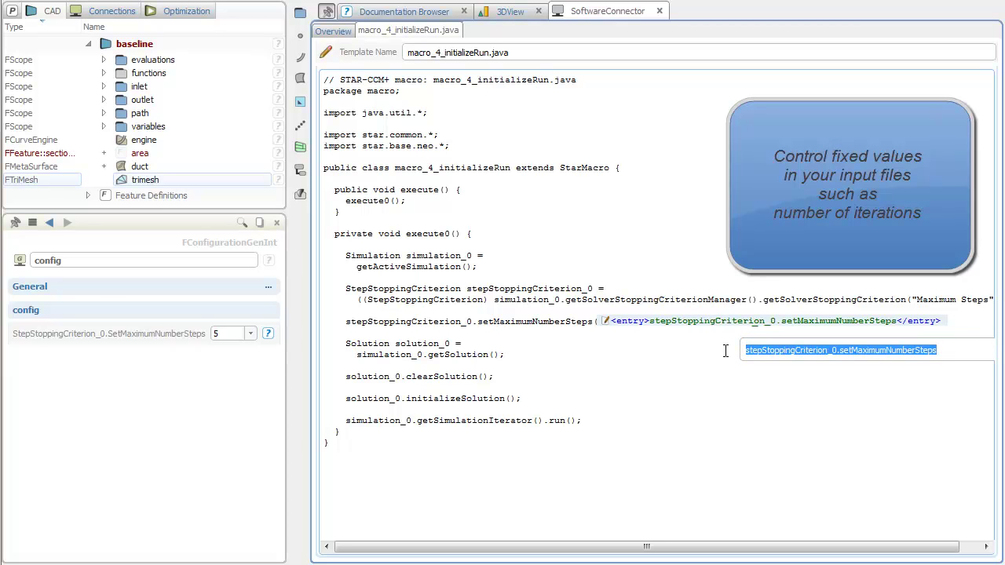
{"action": "type", "text": "iterations"}
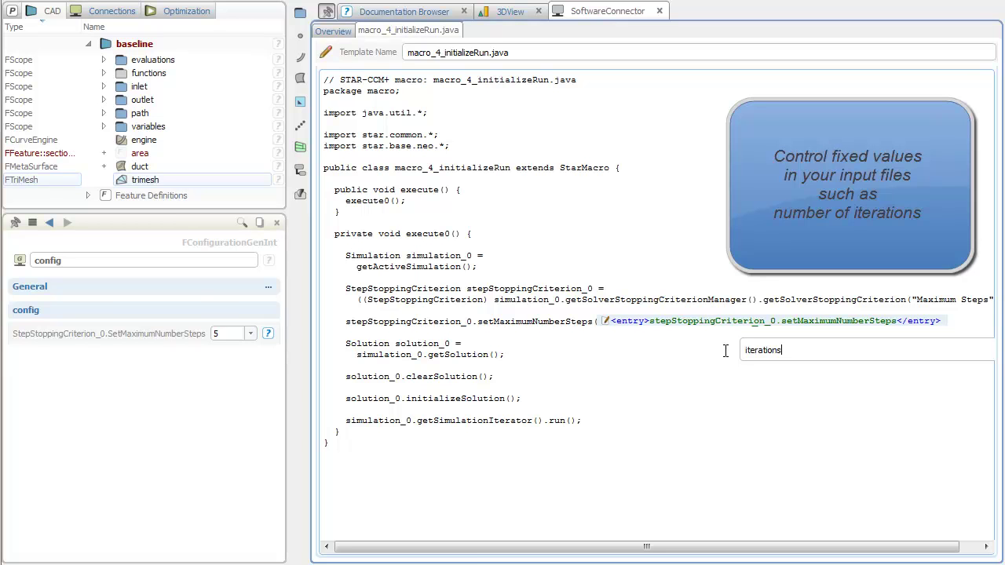
{"action": "key", "text": "Return"}
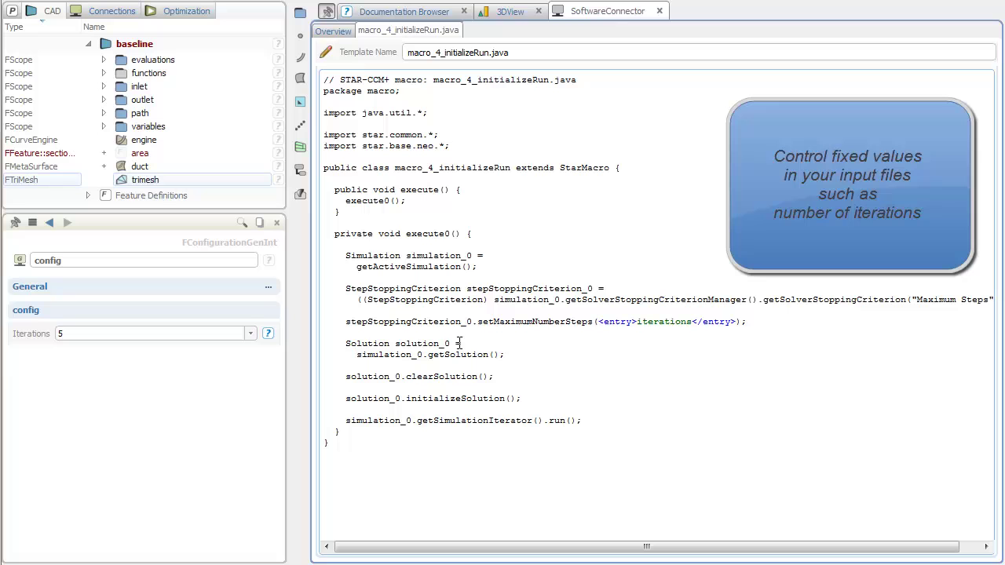
{"action": "left_click", "coordinate": [149, 334]}
{"action": "type", "text": "300"}
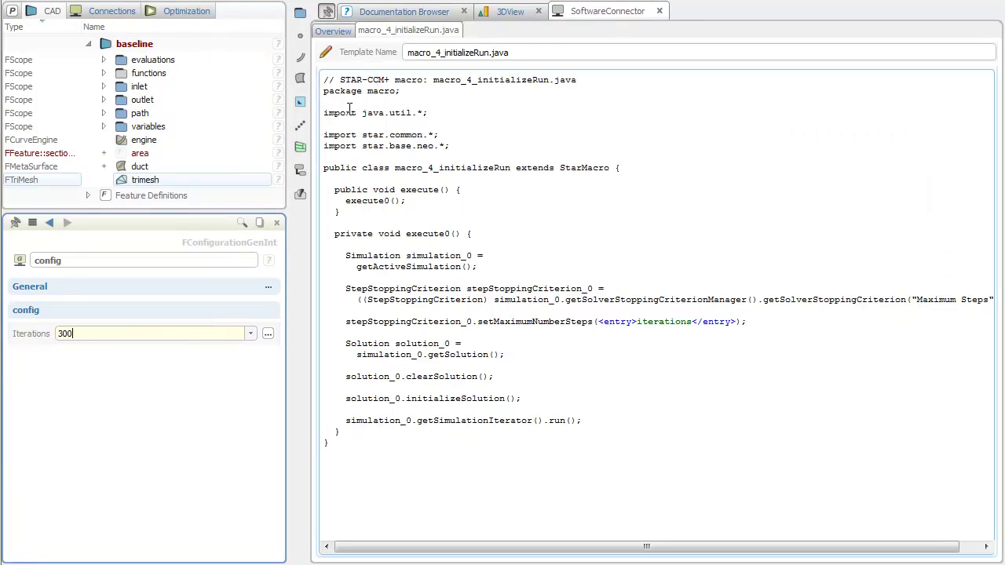
{"action": "left_click", "coordinate": [334, 31]}
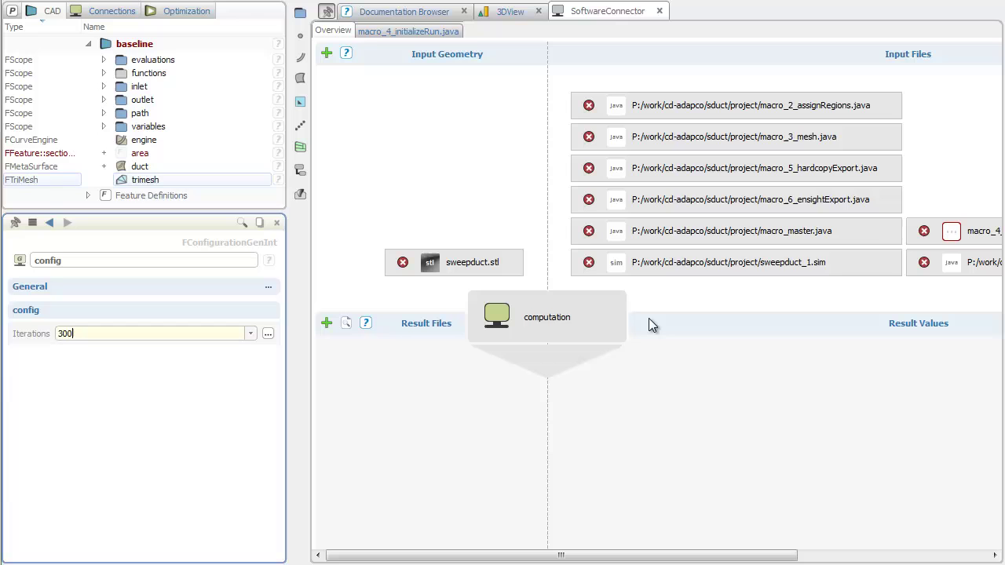
Step: Add totalpressuredrop.csv as a result-value template file
{"action": "right_click", "coordinate": [693, 397]}
{"action": "left_click", "coordinate": [758, 409]}
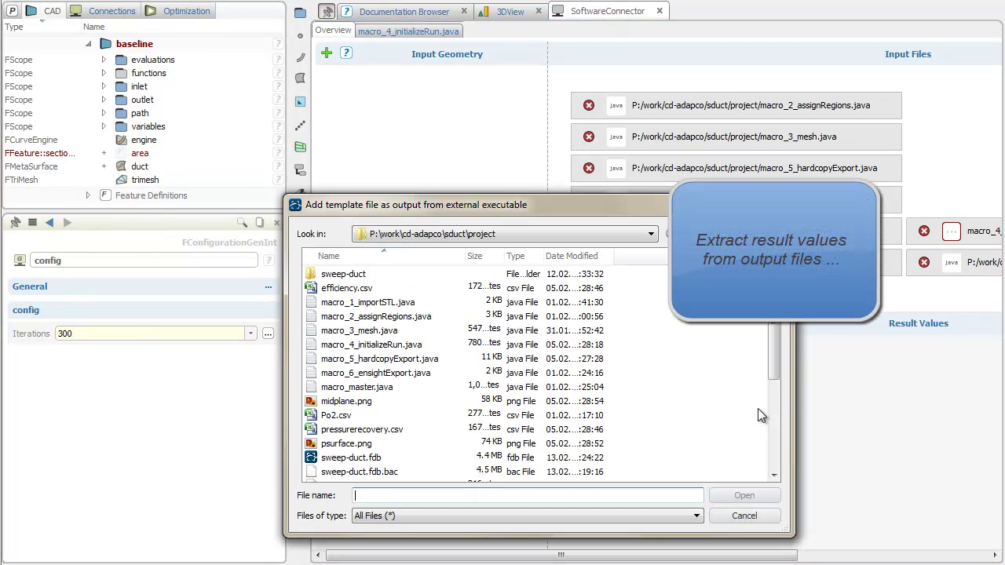
{"action": "scroll", "coordinate": [535, 418], "scroll_direction": "down", "scroll_amount": 1}
{"action": "scroll", "coordinate": [531, 422], "scroll_direction": "down", "scroll_amount": 3}
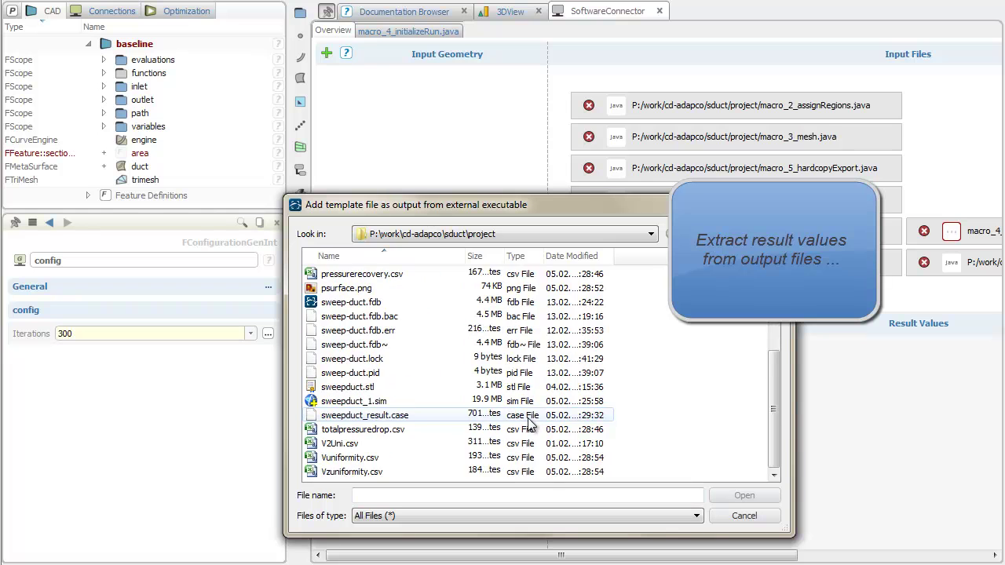
{"action": "left_click", "coordinate": [451, 429]}
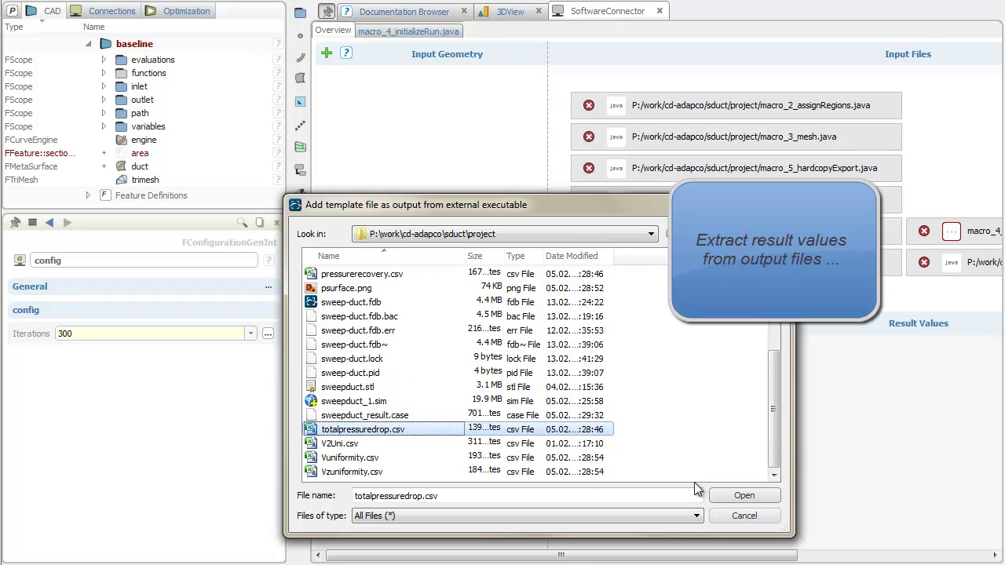
{"action": "left_click", "coordinate": [725, 495]}
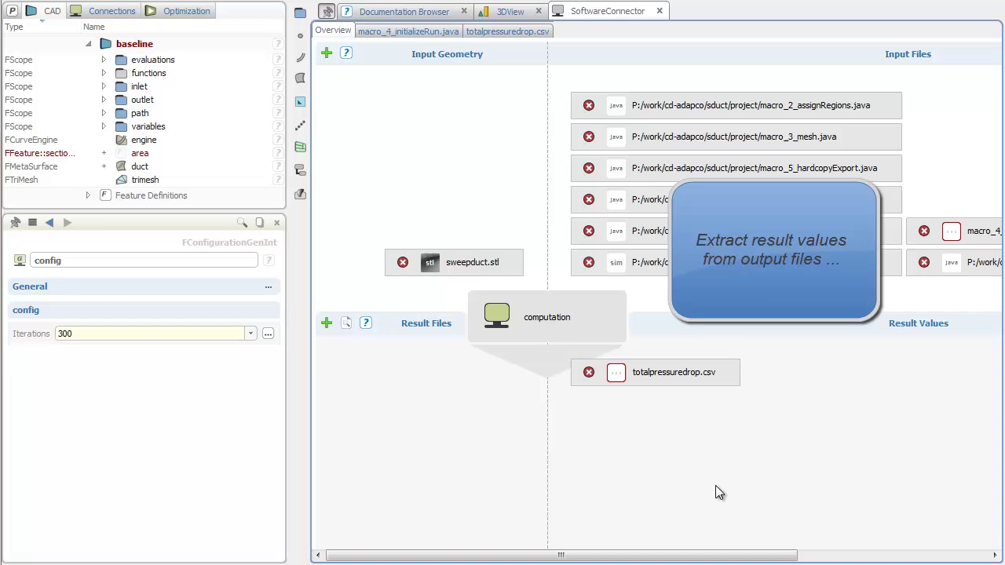
Step: Define result value dptot from line -1, column 1 of totalpressuredrop.csv as parameter eval_dptot
{"action": "left_click", "coordinate": [617, 374]}
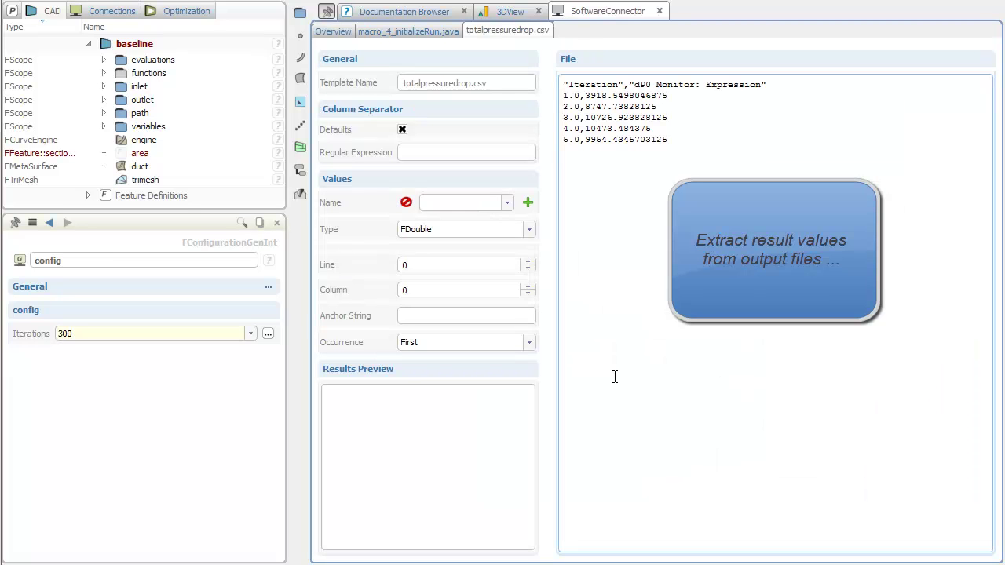
{"action": "left_click", "coordinate": [527, 204]}
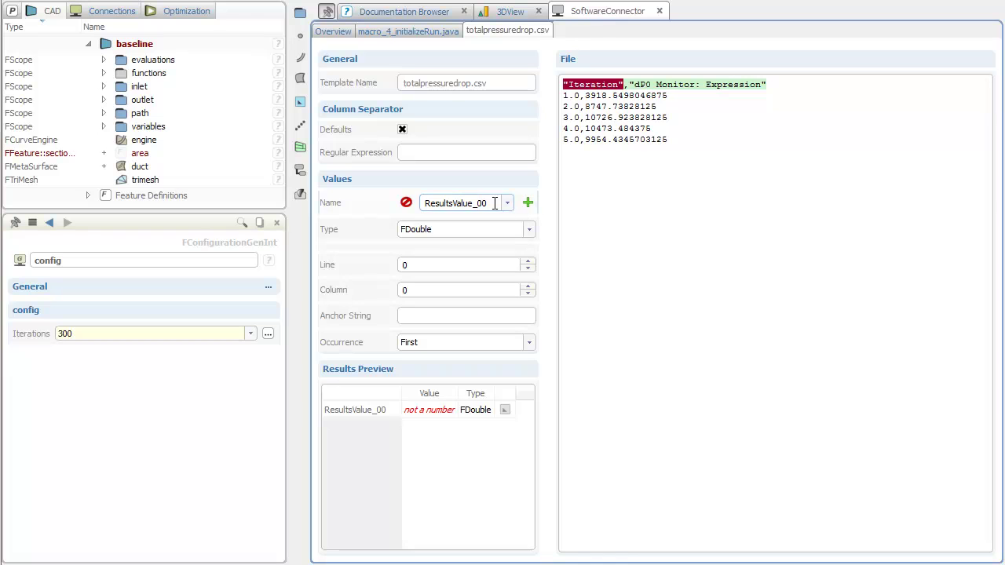
{"action": "left_click_drag", "start_coordinate": [497, 202], "coordinate": [428, 201]}
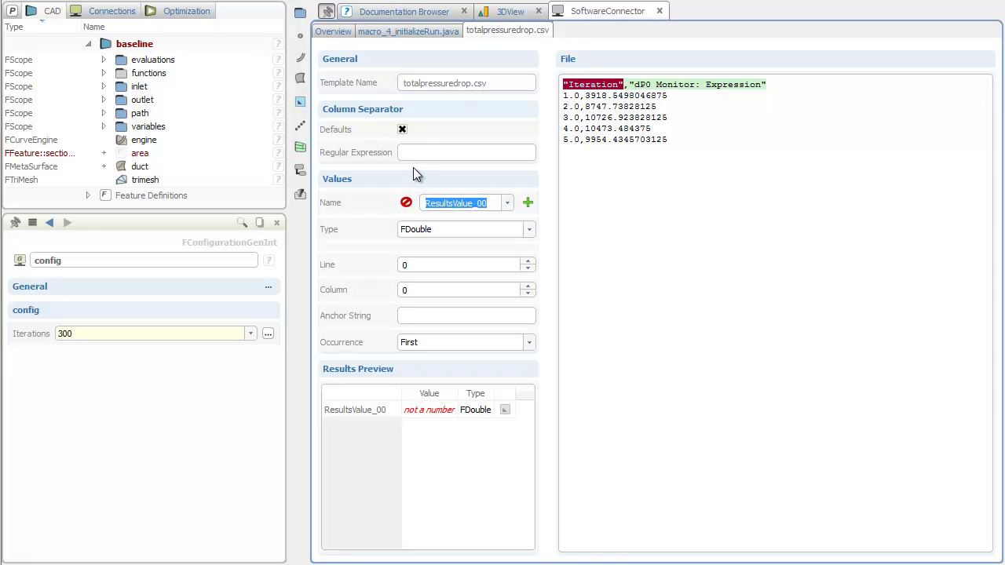
{"action": "type", "text": "dptot"}
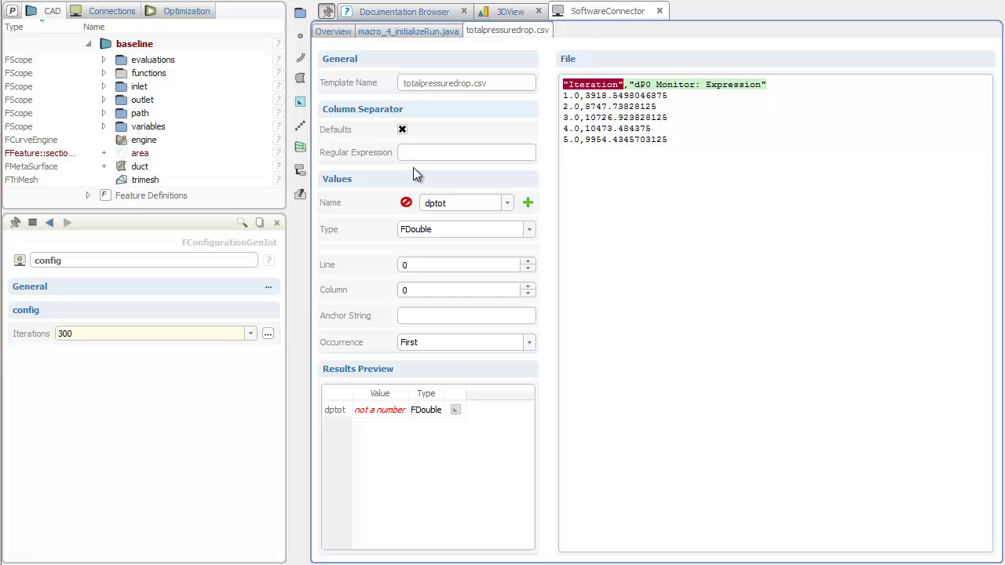
{"action": "left_click", "coordinate": [530, 269]}
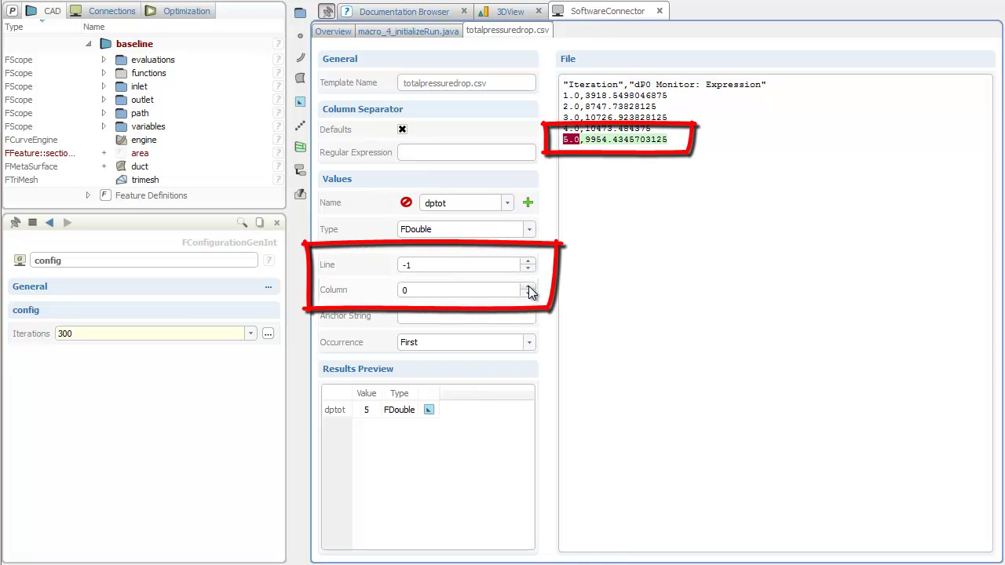
{"action": "left_click", "coordinate": [528, 286]}
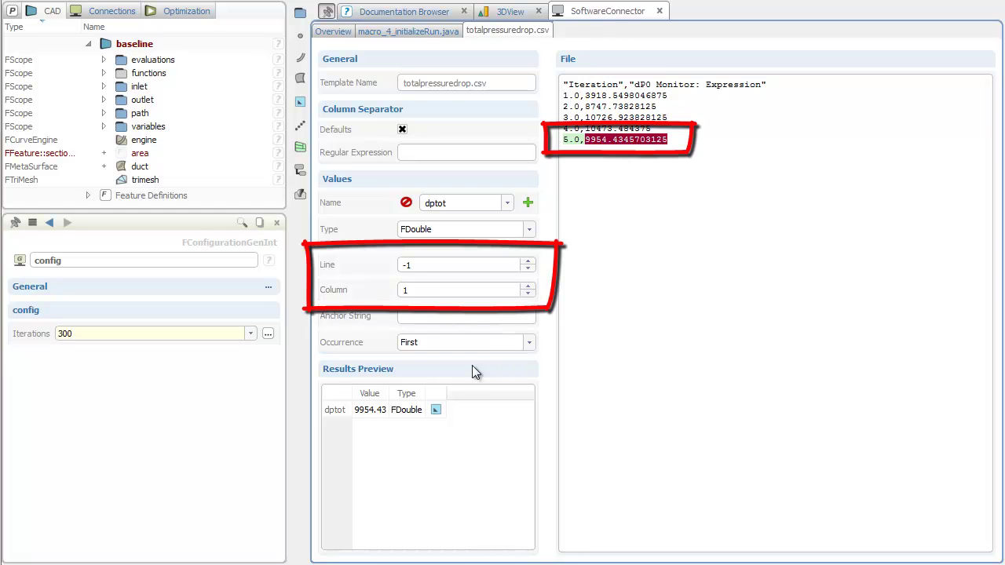
{"action": "left_click", "coordinate": [437, 411]}
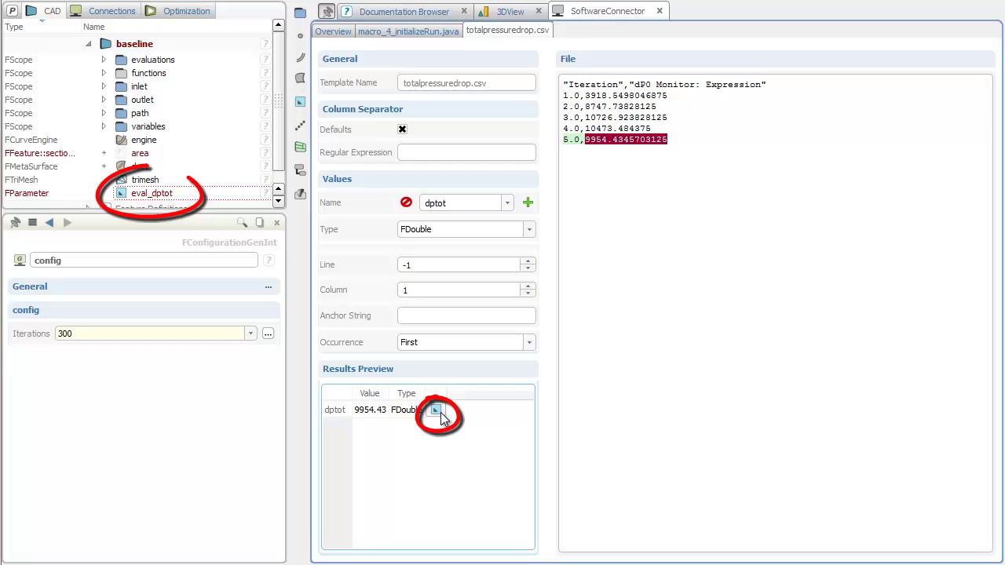
{"action": "left_click", "coordinate": [224, 194]}
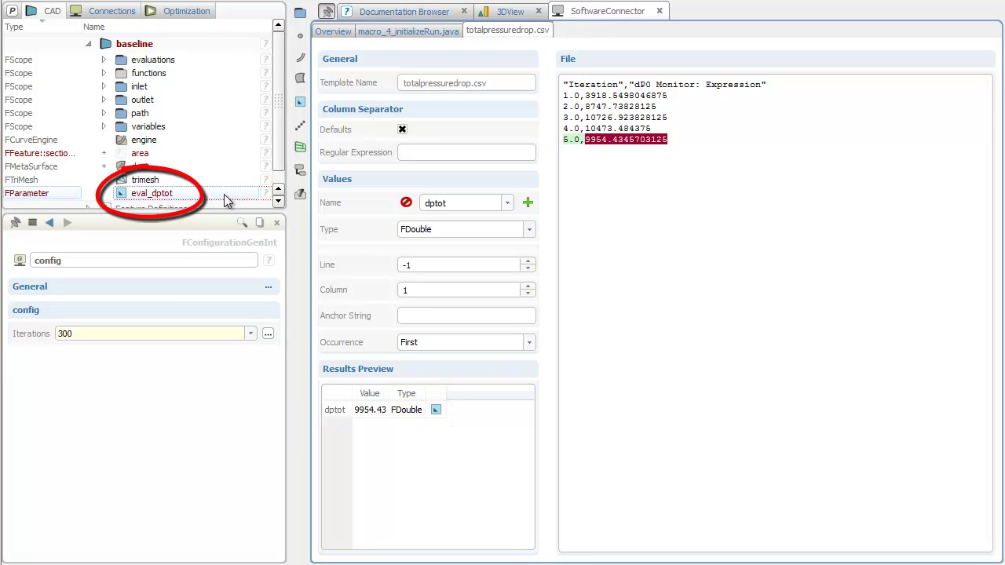
{"action": "left_click", "coordinate": [338, 32]}
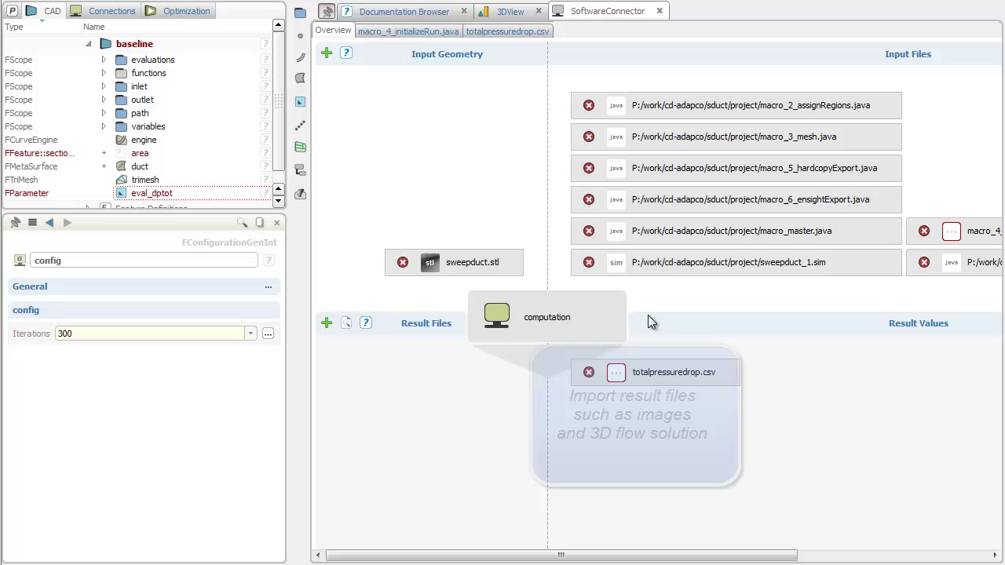
Step: Add midplane.png, psurface.png and sweepduct_result.case as result files
{"action": "right_click", "coordinate": [392, 427]}
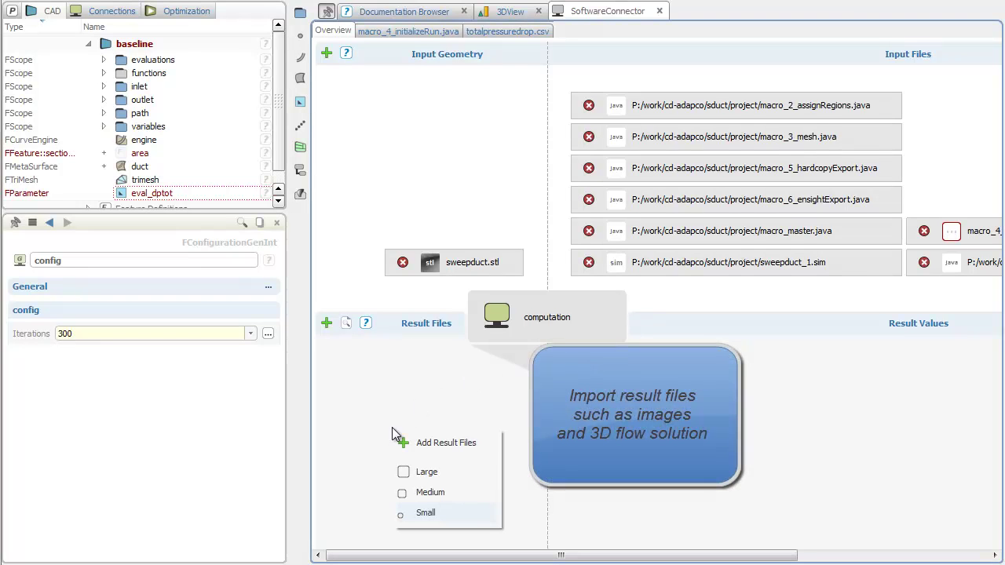
{"action": "left_click", "coordinate": [455, 443]}
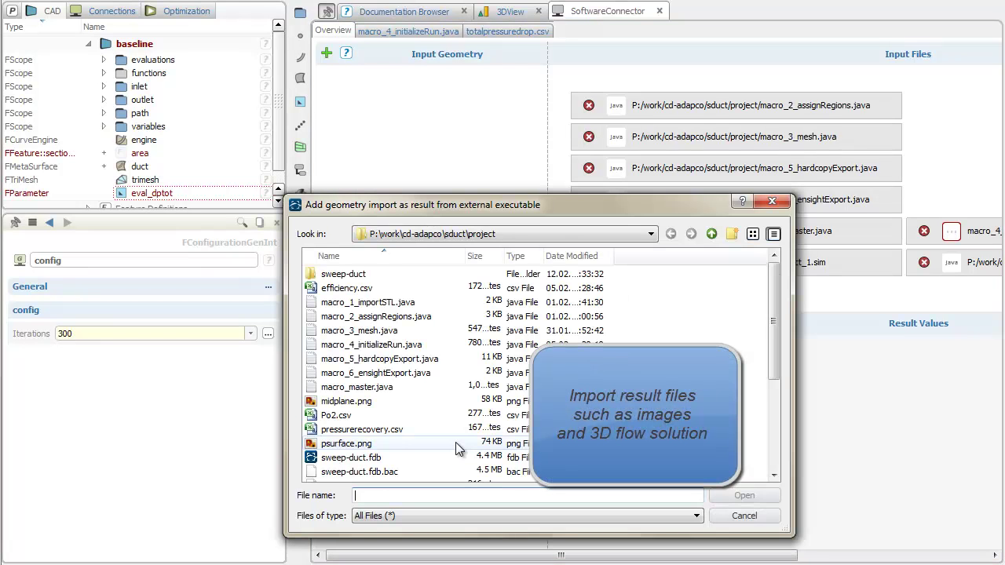
{"action": "left_click", "coordinate": [429, 402]}
{"action": "left_click", "coordinate": [418, 444], "text": "ctrl"}
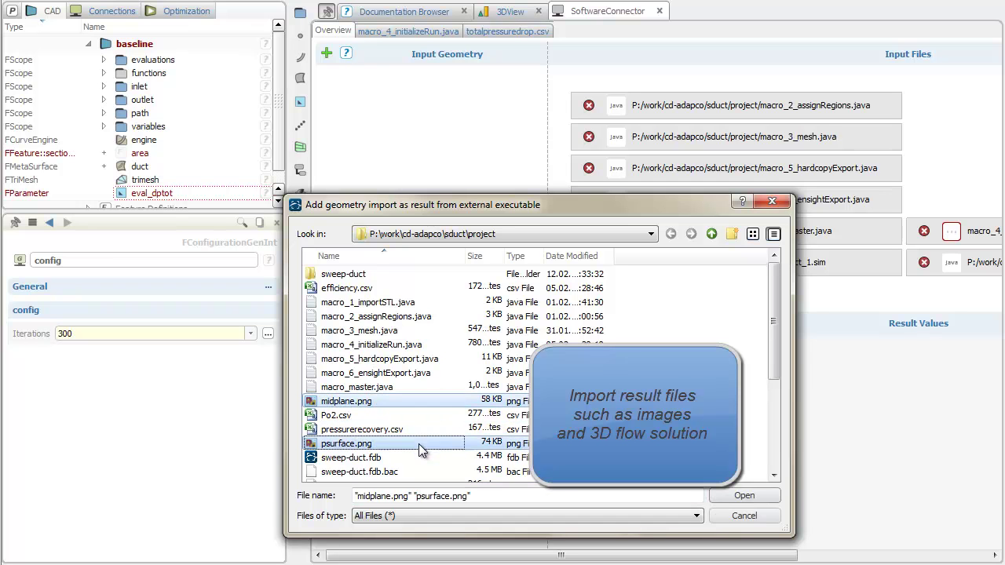
{"action": "scroll", "coordinate": [475, 458], "scroll_direction": "down", "scroll_amount": 3}
{"action": "scroll", "coordinate": [474, 457], "scroll_direction": "down", "scroll_amount": 1}
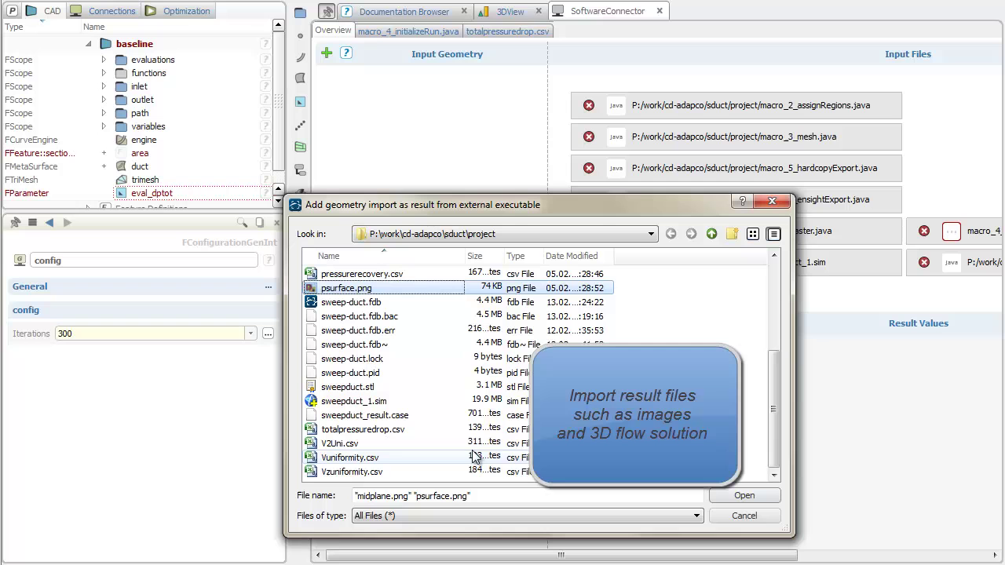
{"action": "left_click", "coordinate": [441, 415], "text": "ctrl"}
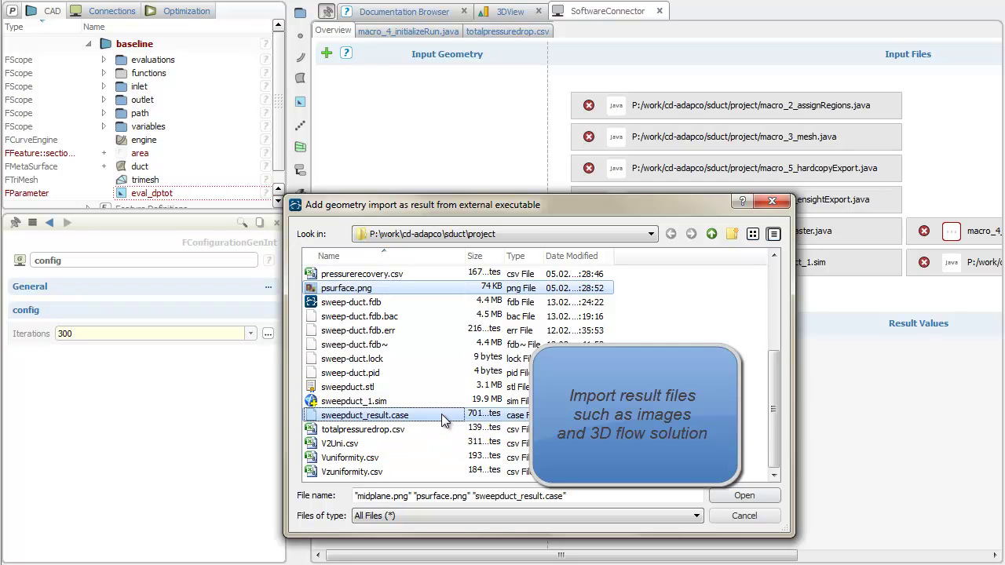
{"action": "left_click", "coordinate": [768, 498]}
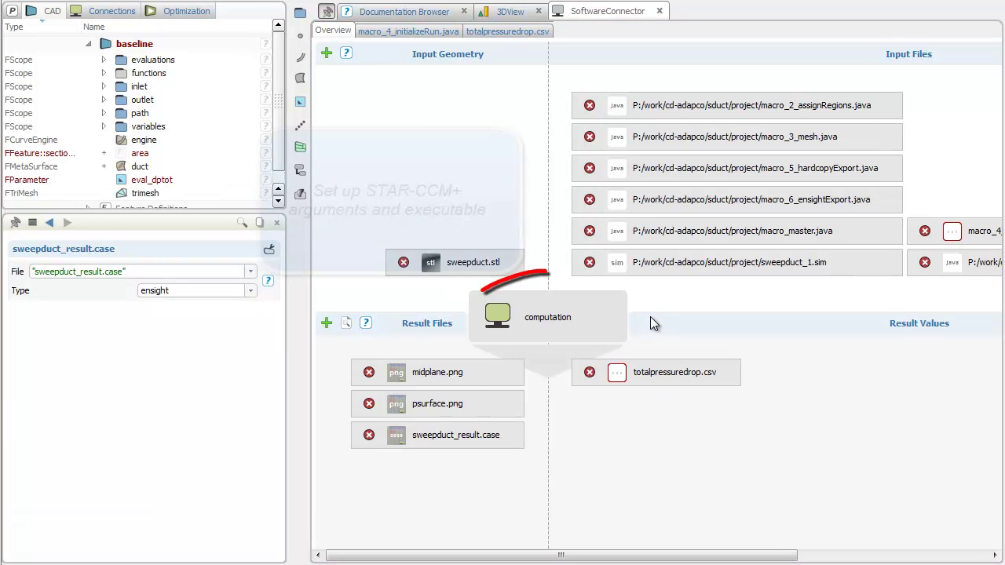
Step: Paste the STAR-CCM+ batch arguments (macro_master.java, sweepduct_1.sim) into the computation's arguments
{"action": "left_click", "coordinate": [545, 325]}
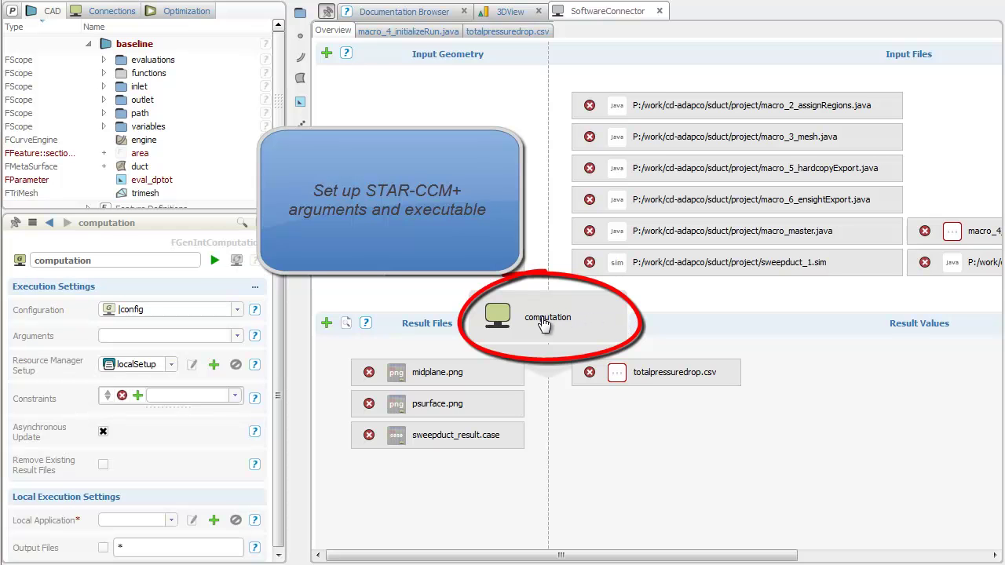
{"action": "left_click", "coordinate": [209, 335]}
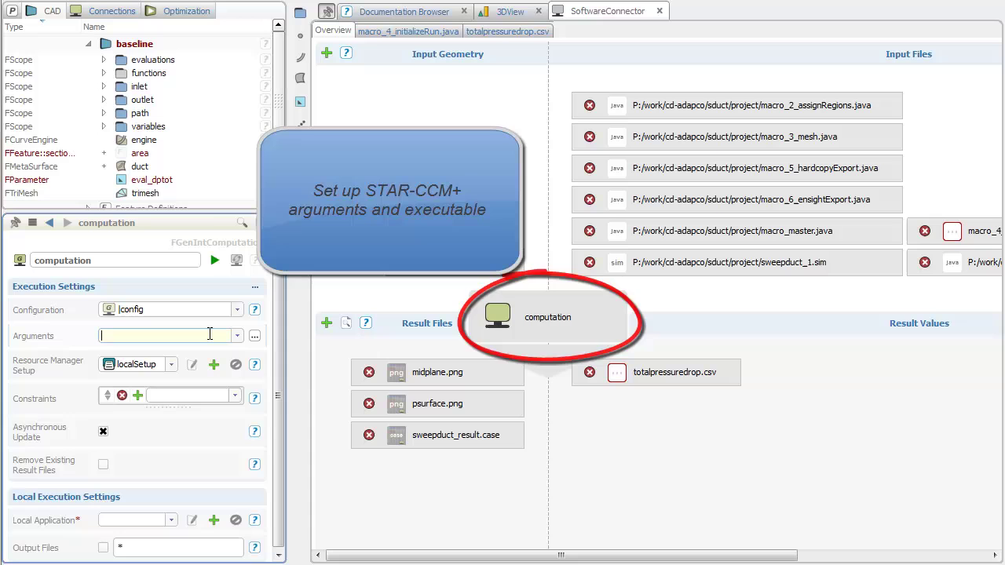
{"action": "key", "text": "ctrl+v"}
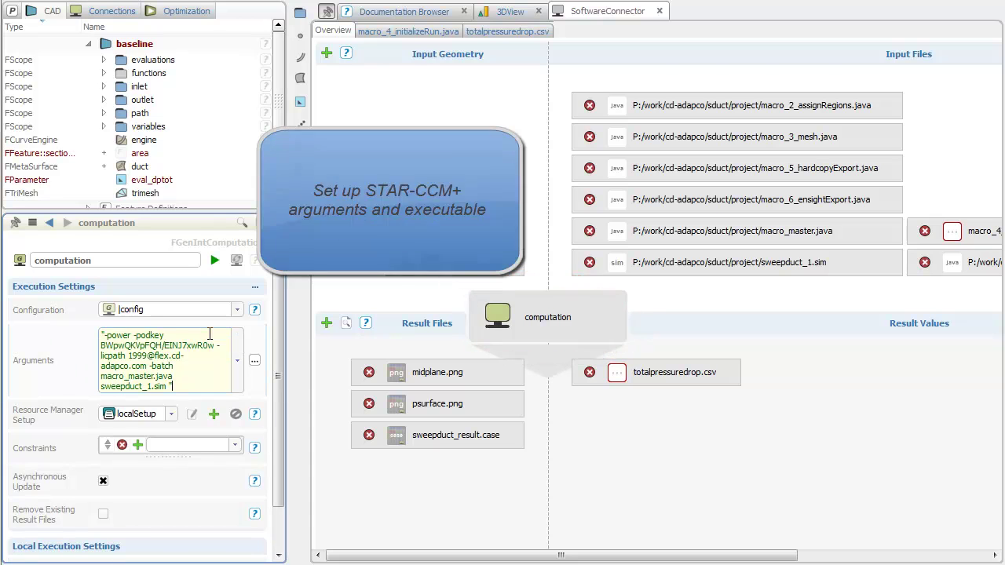
{"action": "scroll", "coordinate": [277, 338], "scroll_direction": "down", "scroll_amount": 1}
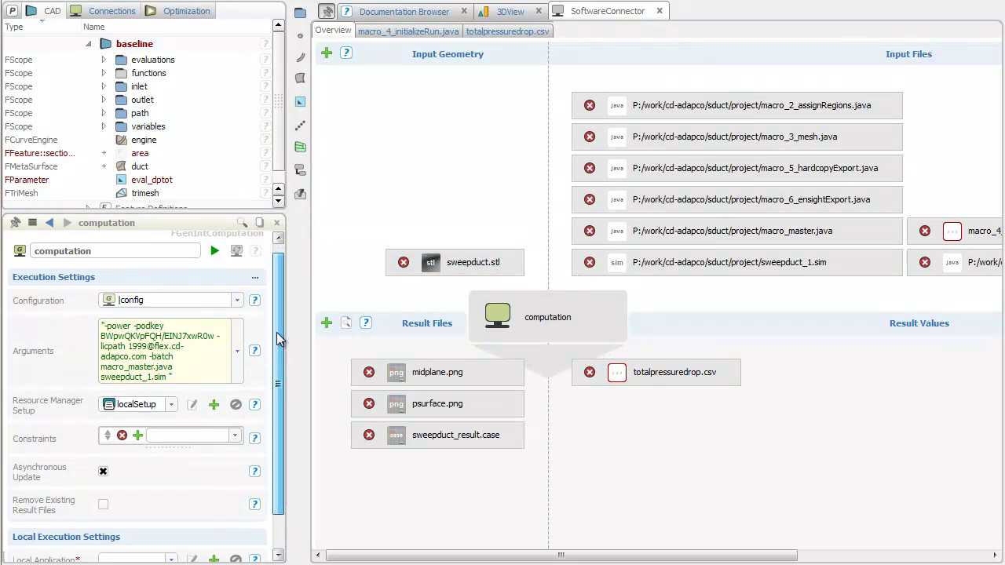
{"action": "scroll", "coordinate": [277, 338], "scroll_direction": "down", "scroll_amount": 3}
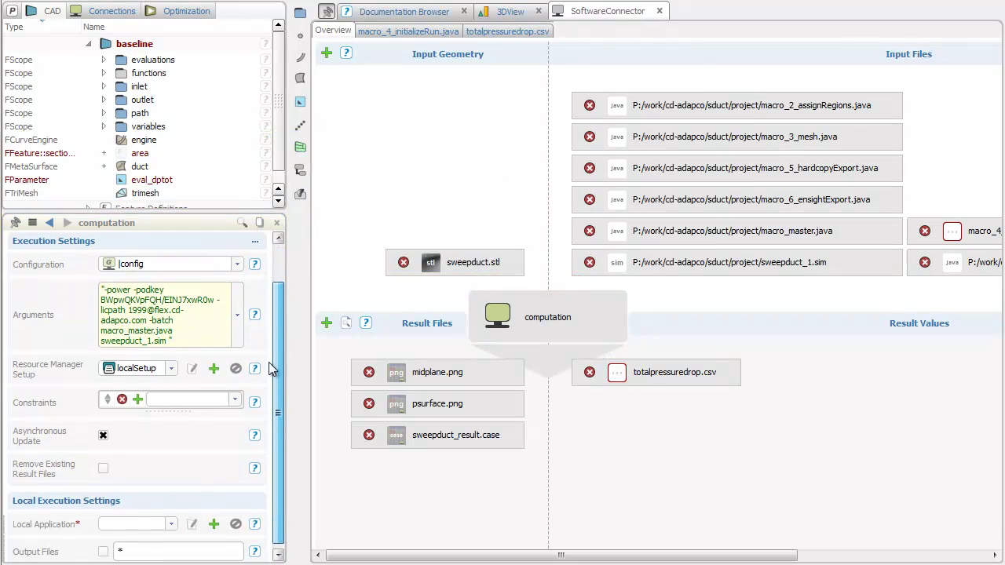
Step: Add a local application named STARCCM whose executable is starccm+.exe from the STAR-CCM+7.06.012 folder
{"action": "left_click", "coordinate": [214, 519]}
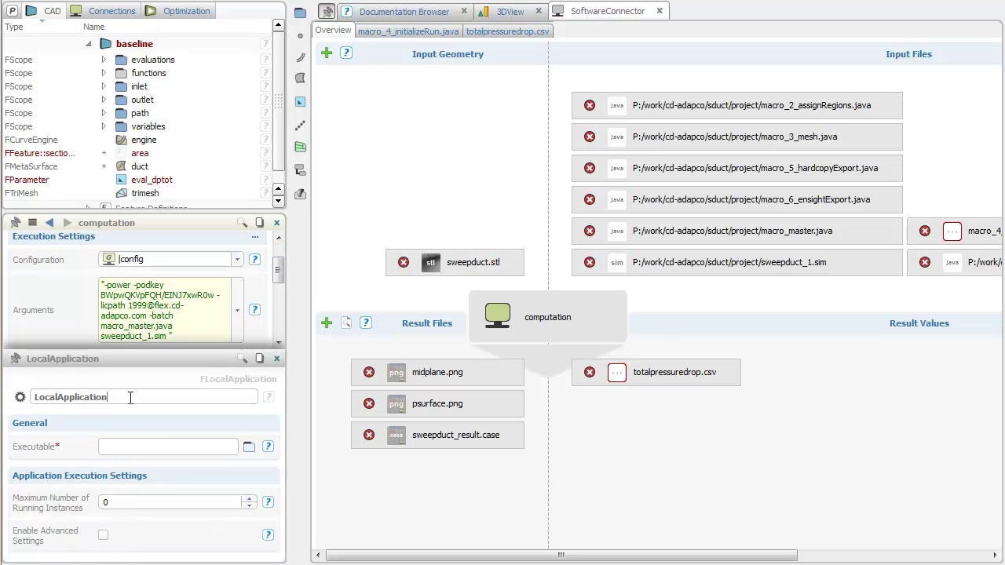
{"action": "left_click_drag", "start_coordinate": [130, 397], "coordinate": [37, 398]}
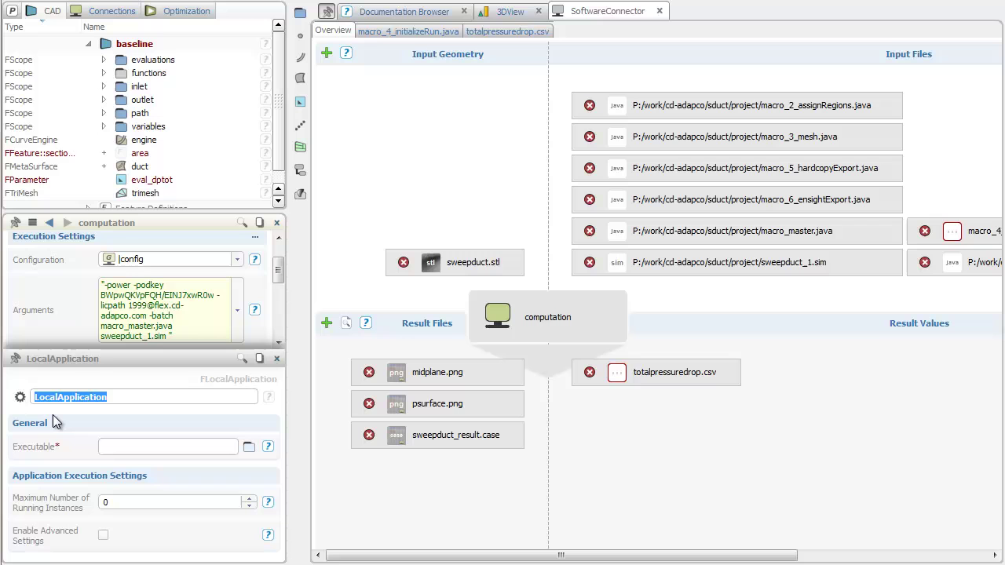
{"action": "type", "text": "STARCCM"}
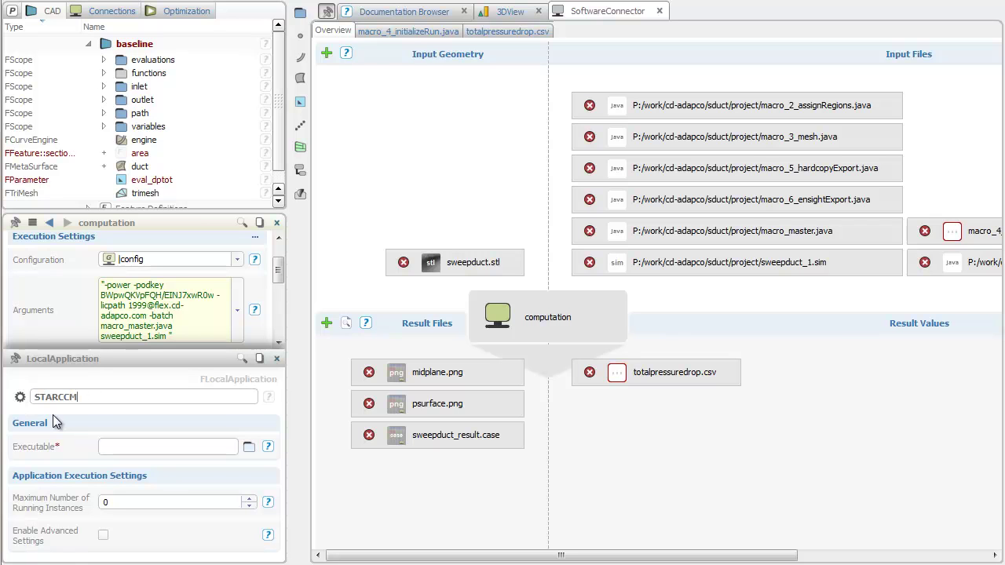
{"action": "left_click", "coordinate": [249, 447]}
{"action": "left_click", "coordinate": [249, 447]}
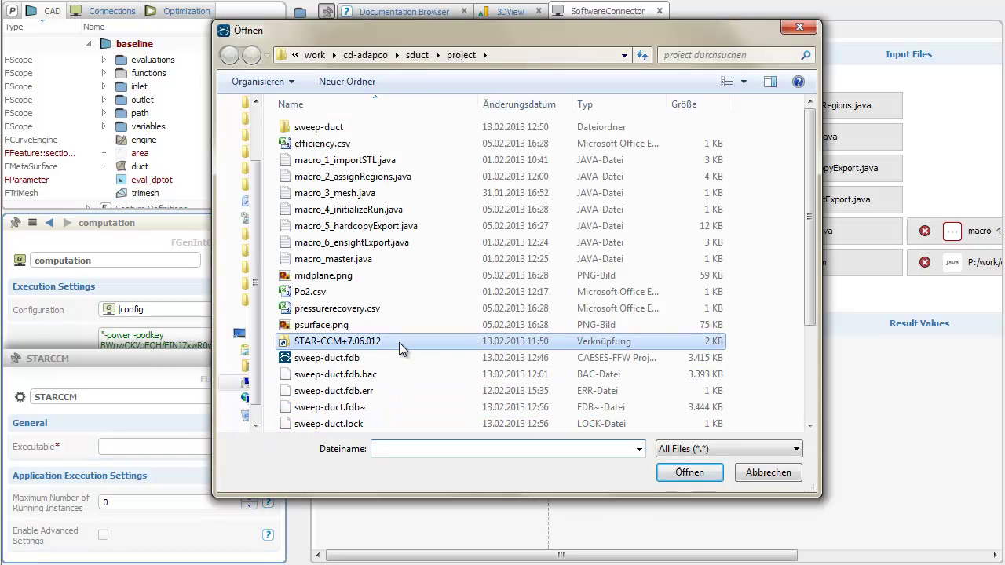
{"action": "double_click", "coordinate": [399, 341]}
{"action": "scroll", "coordinate": [399, 342], "scroll_direction": "down", "scroll_amount": 5}
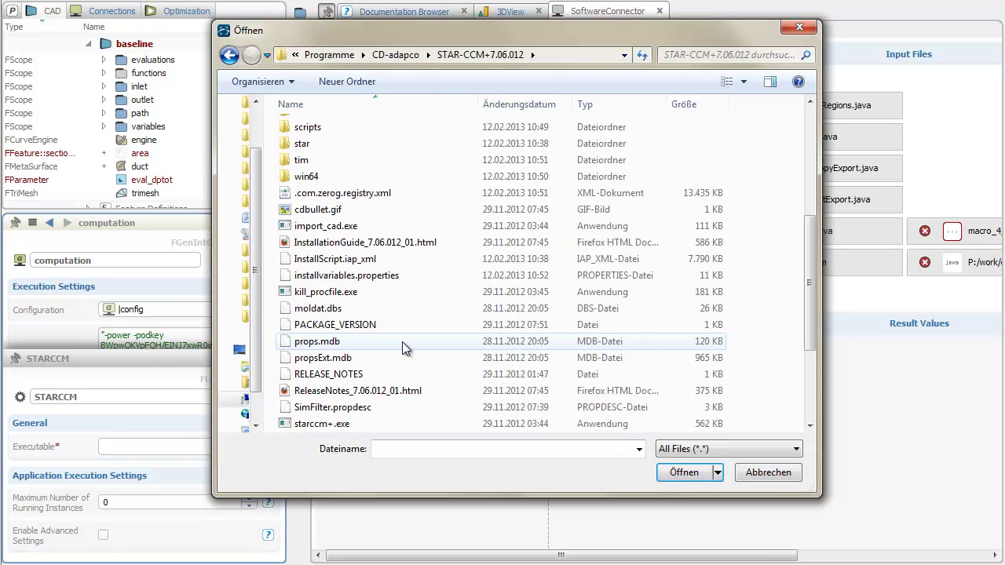
{"action": "left_click", "coordinate": [391, 424]}
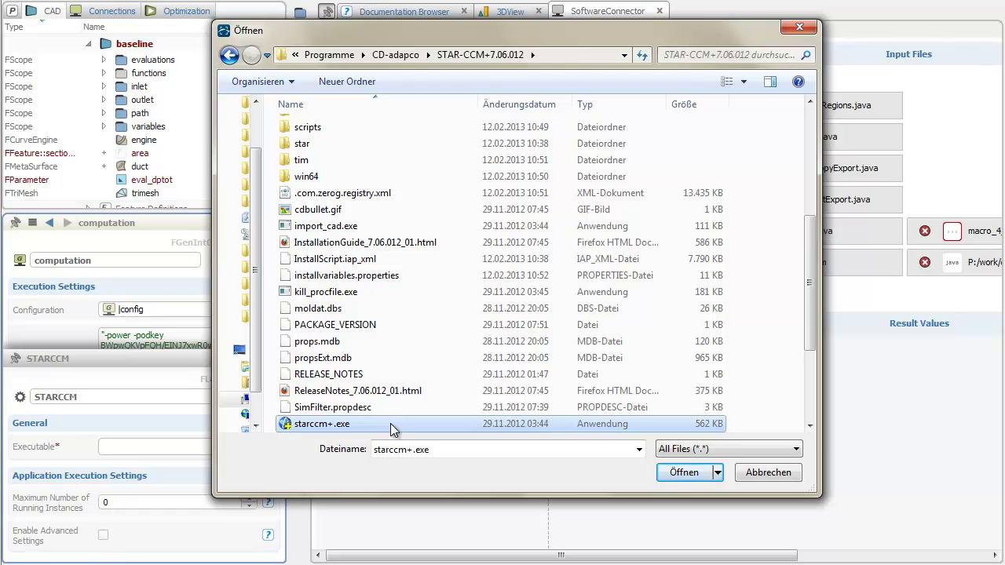
{"action": "left_click", "coordinate": [683, 473]}
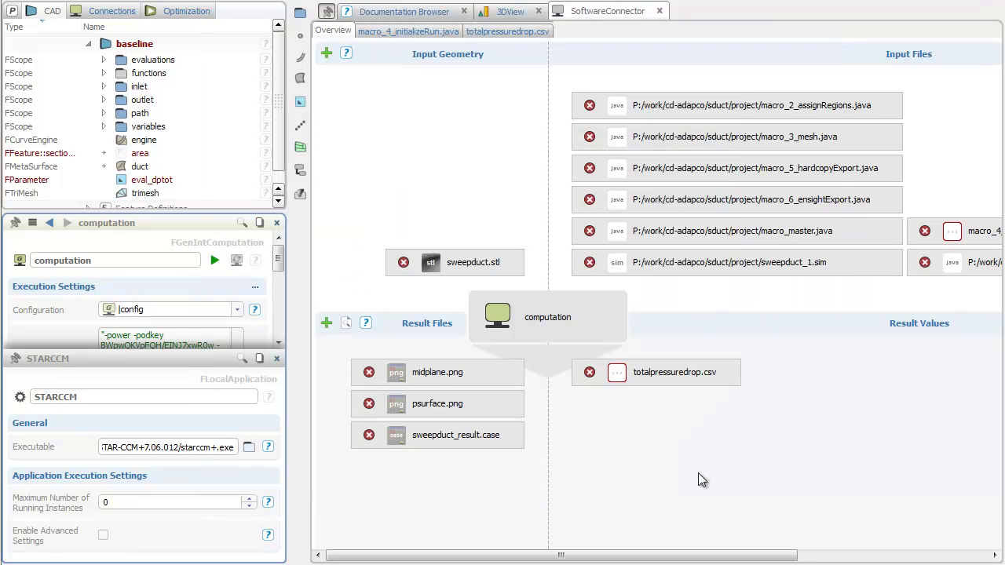
Step: Run the STAR-CCM+ computation and view the starccm+.exe output log in the TaskMonitor
{"action": "left_click", "coordinate": [279, 362]}
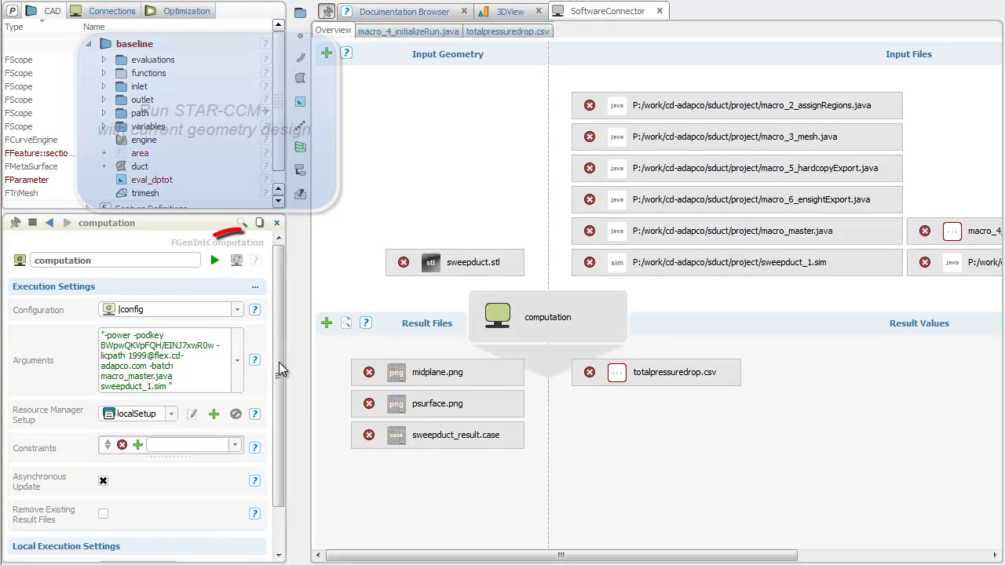
{"action": "left_click", "coordinate": [216, 263]}
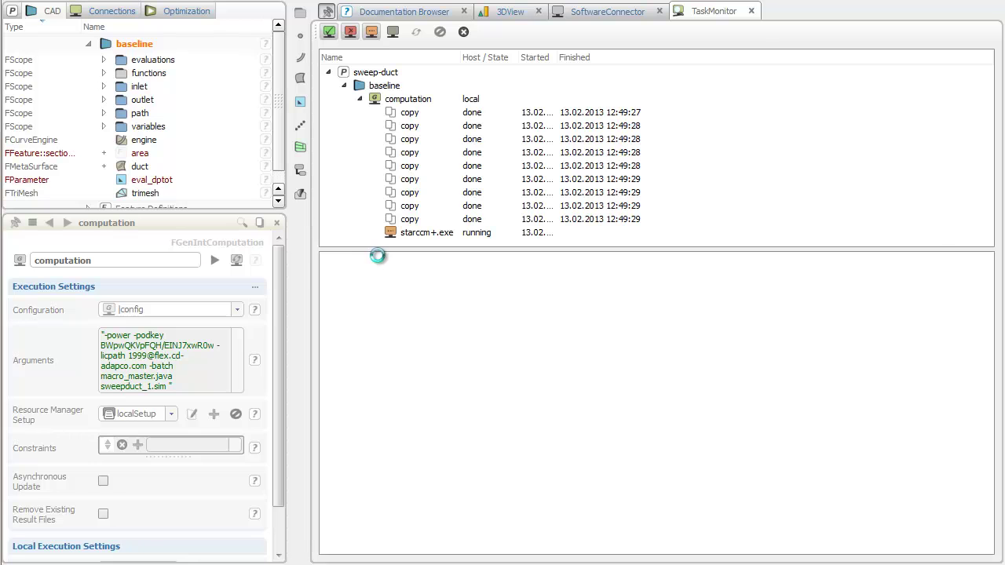
{"action": "left_click", "coordinate": [420, 233]}
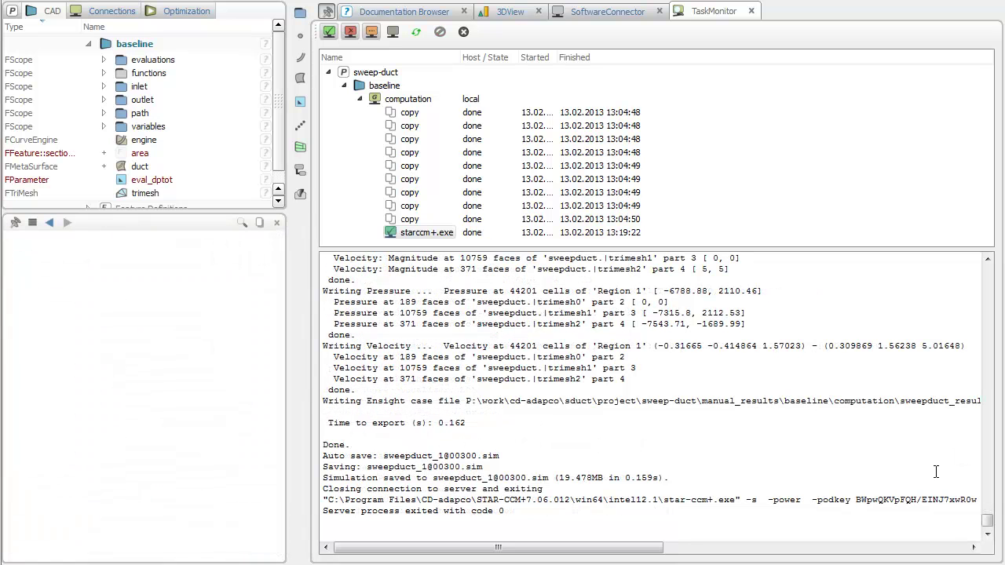
Step: Show the duct mesh in 3D, then expand the computation's sweepduct_result.case and select Region 1
{"action": "left_click", "coordinate": [510, 11]}
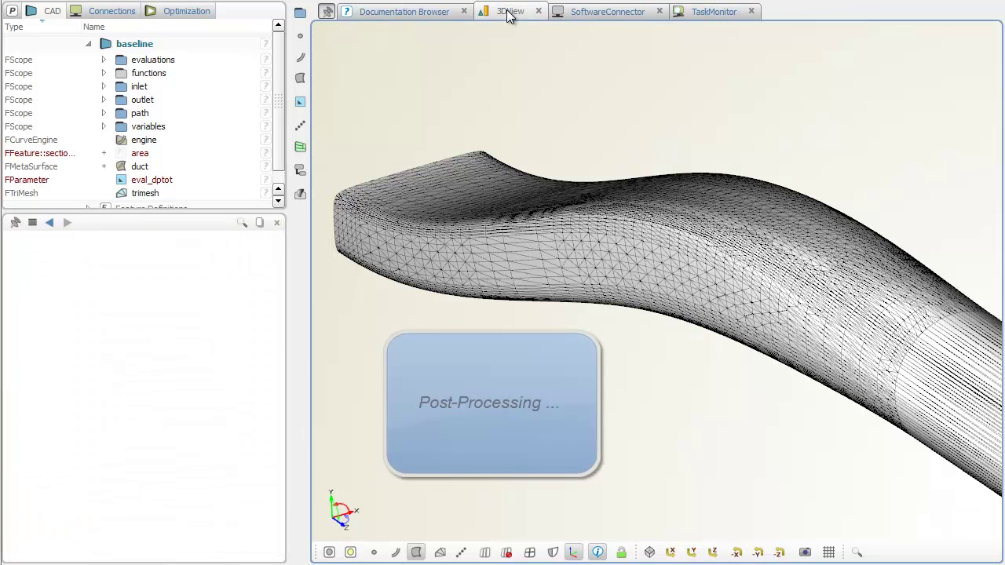
{"action": "mouse_move", "coordinate": [549, 226]}
{"action": "left_mouse_down"}
{"action": "mouse_move", "coordinate": [588, 245]}
{"action": "mouse_move", "coordinate": [594, 219]}
{"action": "left_mouse_up"}
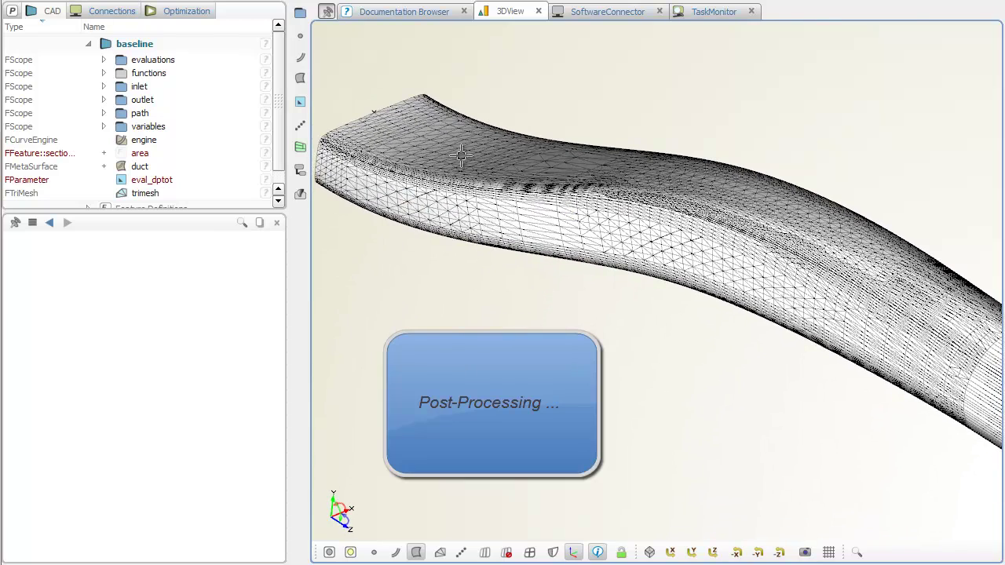
{"action": "left_click", "coordinate": [123, 14]}
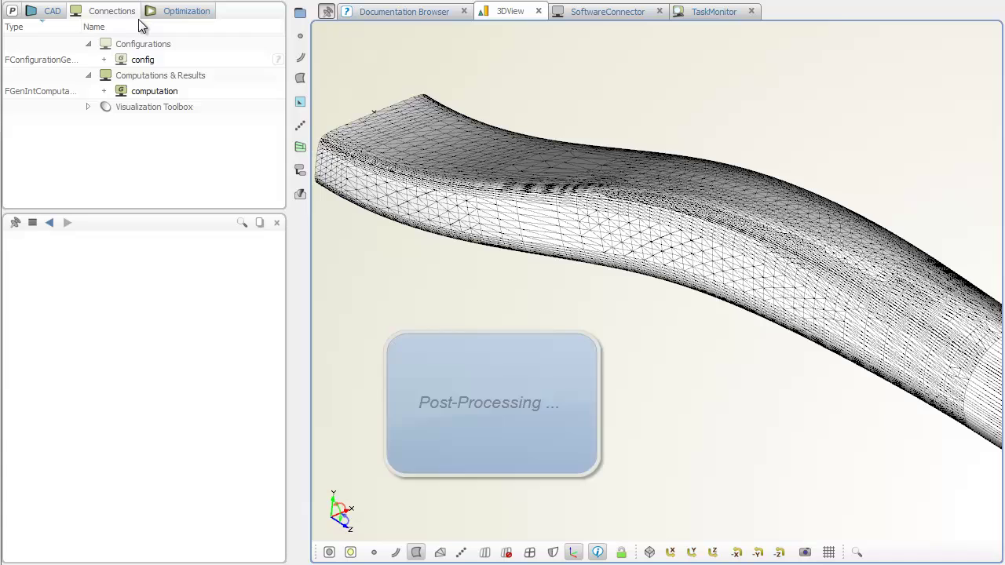
{"action": "left_click", "coordinate": [106, 91]}
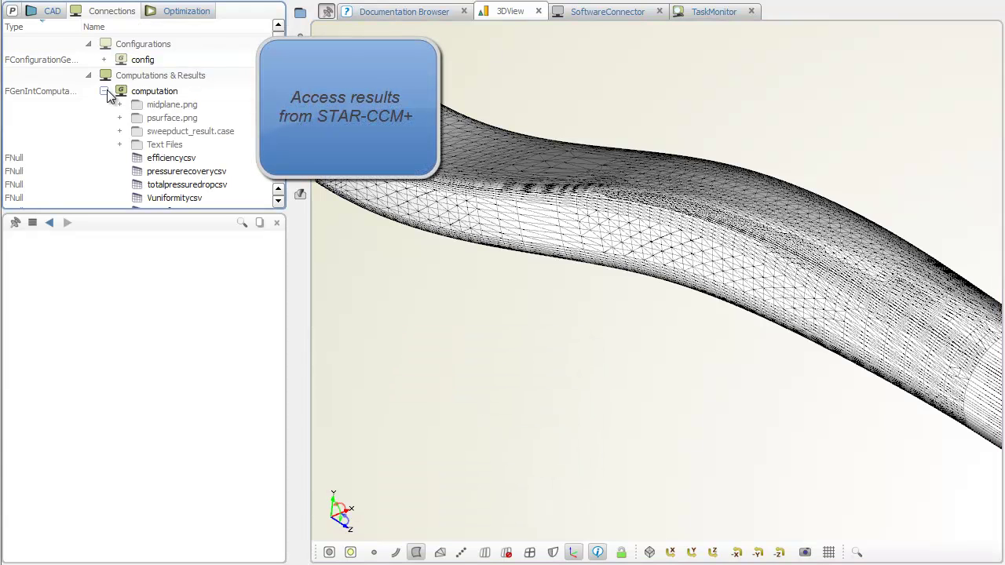
{"action": "left_click", "coordinate": [119, 131]}
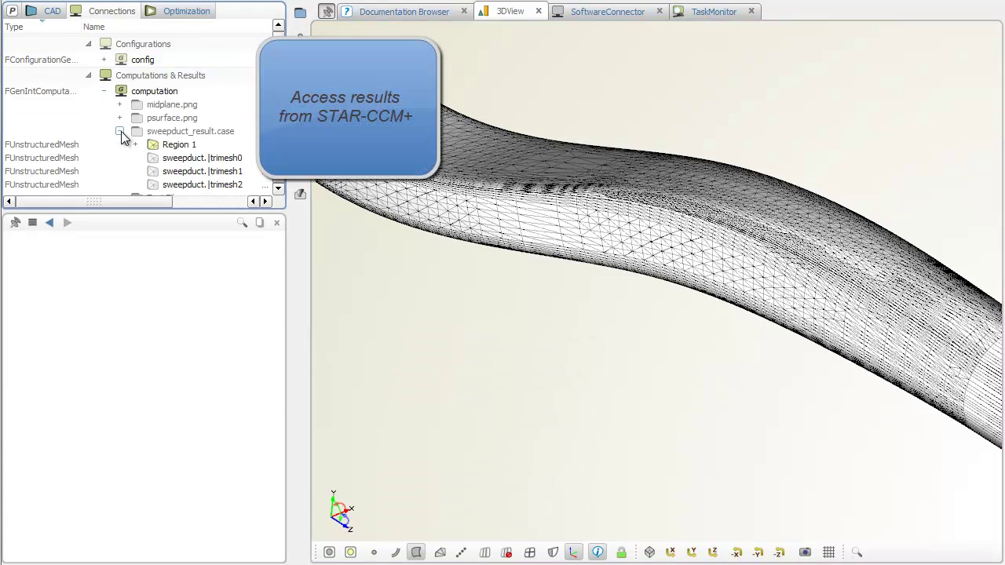
{"action": "left_click", "coordinate": [227, 145]}
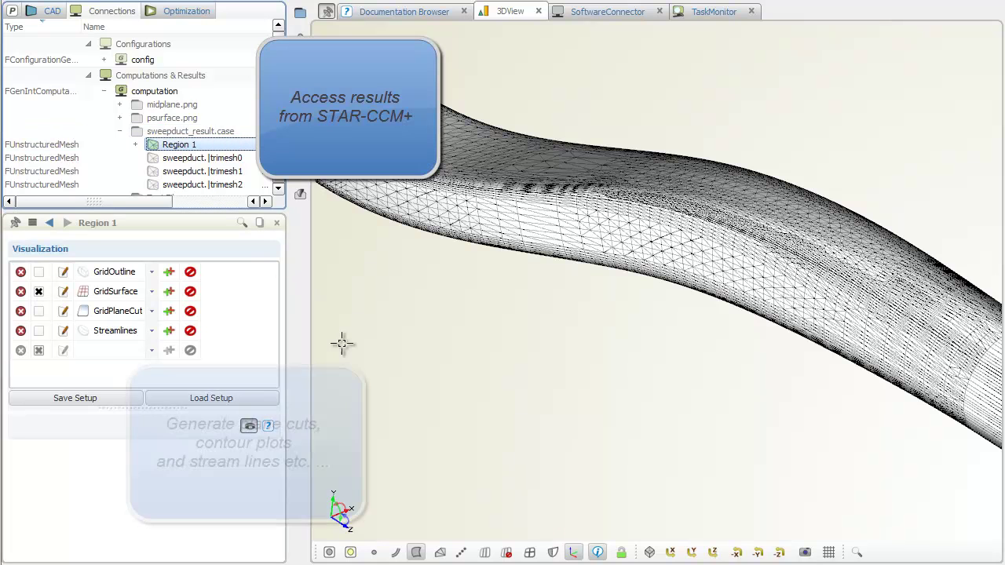
Step: Hide GridSurface, show GridPlaneCut vector slices in a shaded grey duct, and zoom onto the outlet
{"action": "left_click", "coordinate": [440, 552]}
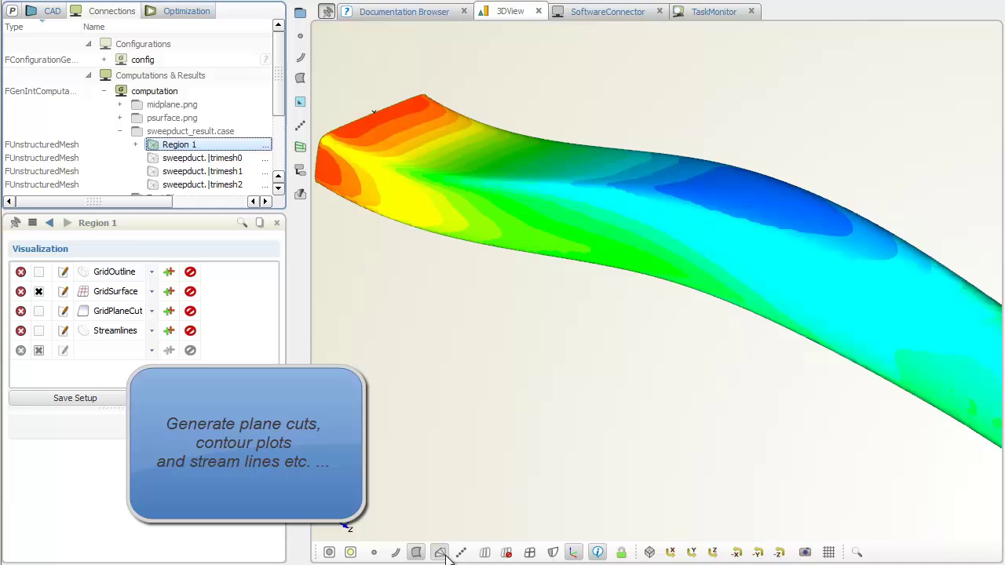
{"action": "scroll", "coordinate": [597, 393], "scroll_direction": "down", "scroll_amount": 2}
{"action": "mouse_move", "coordinate": [595, 298]}
{"action": "left_mouse_down"}
{"action": "mouse_move", "coordinate": [718, 425]}
{"action": "mouse_move", "coordinate": [730, 386]}
{"action": "left_mouse_up"}
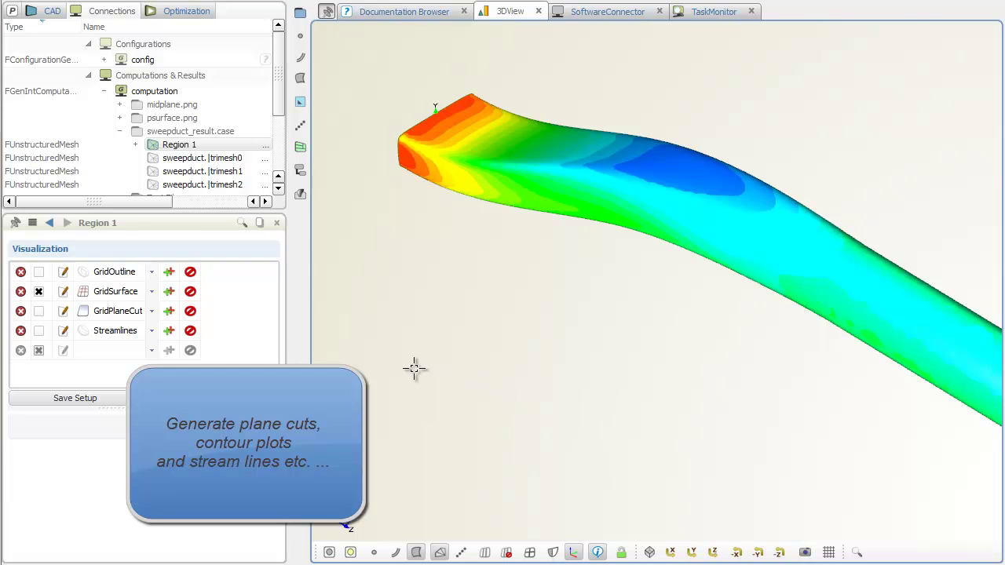
{"action": "left_click", "coordinate": [38, 294]}
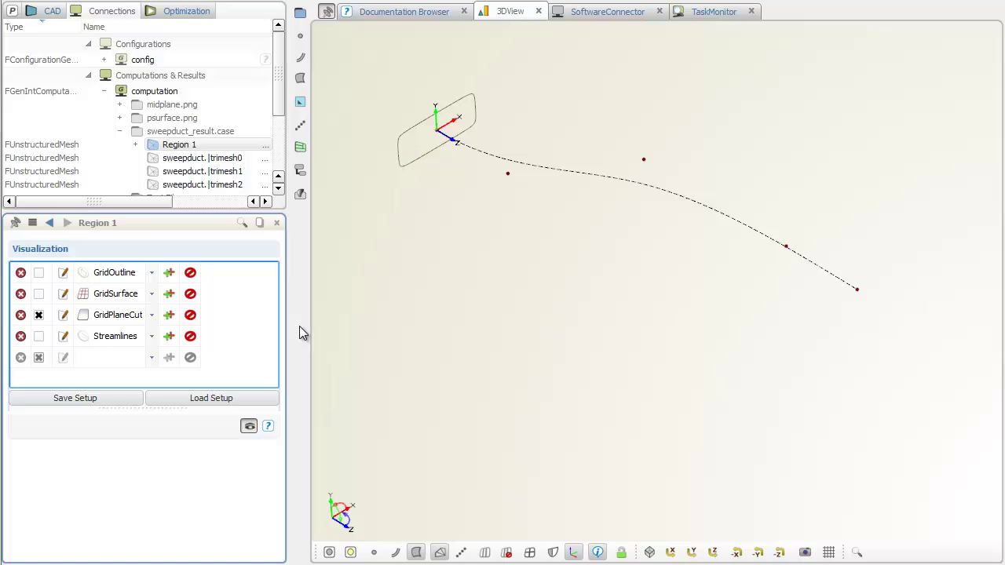
{"action": "mouse_move", "coordinate": [628, 332]}
{"action": "left_mouse_down"}
{"action": "mouse_move", "coordinate": [616, 286]}
{"action": "mouse_move", "coordinate": [584, 260]}
{"action": "left_mouse_up"}
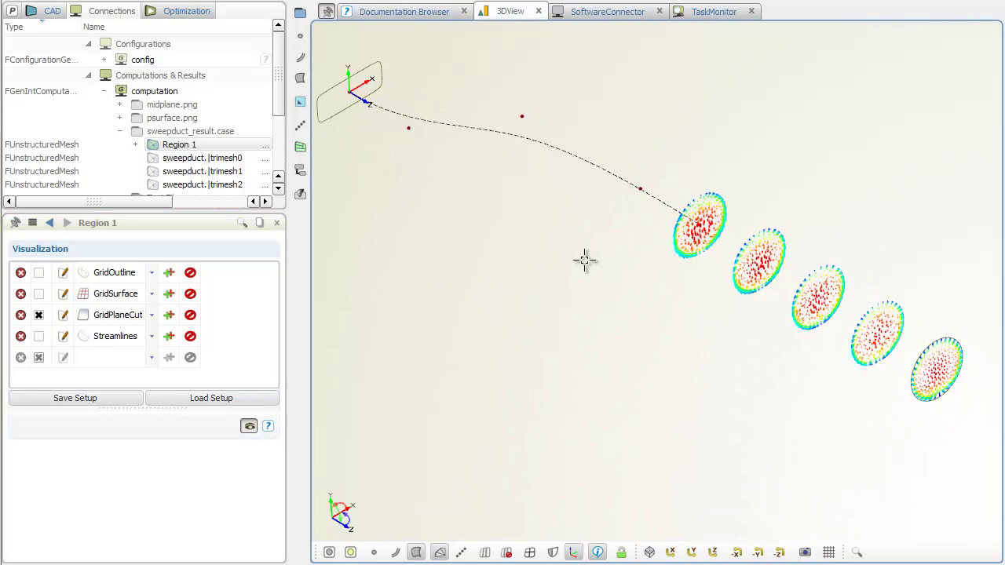
{"action": "left_click", "coordinate": [440, 553]}
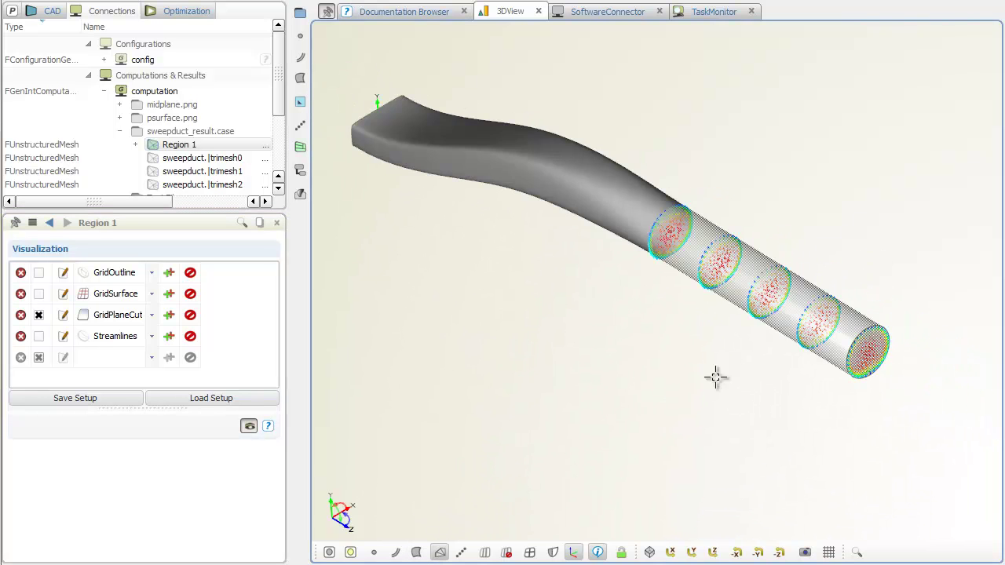
{"action": "mouse_move", "coordinate": [718, 377]}
{"action": "left_mouse_down"}
{"action": "mouse_move", "coordinate": [742, 334]}
{"action": "mouse_move", "coordinate": [779, 339]}
{"action": "mouse_move", "coordinate": [785, 318]}
{"action": "left_mouse_up"}
{"action": "scroll", "coordinate": [742, 334], "scroll_direction": "up", "scroll_amount": 5}
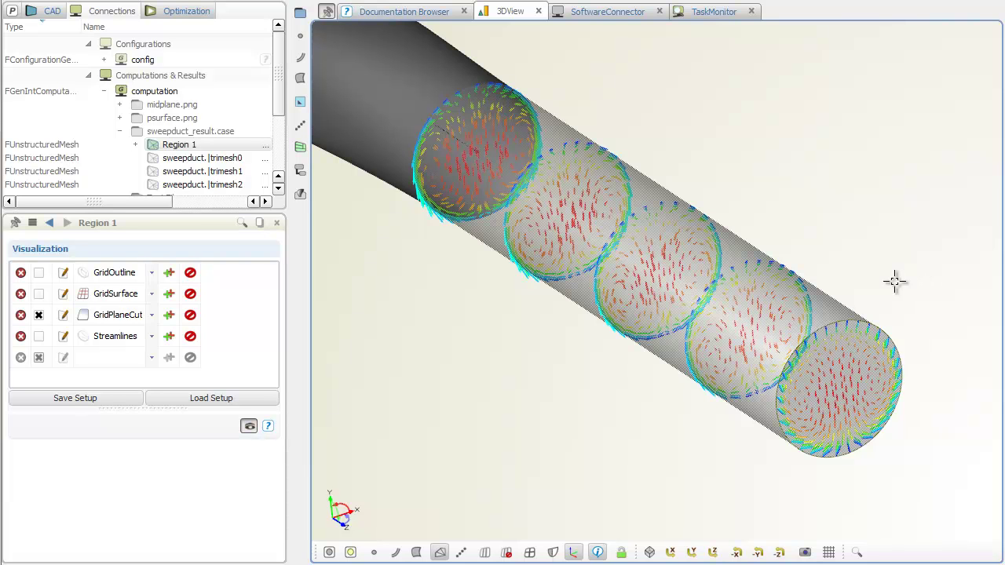
Step: Hide the duct surface and set the GridPlaneCut positions to 7.5, 12.5: 10
{"action": "left_click", "coordinate": [417, 553]}
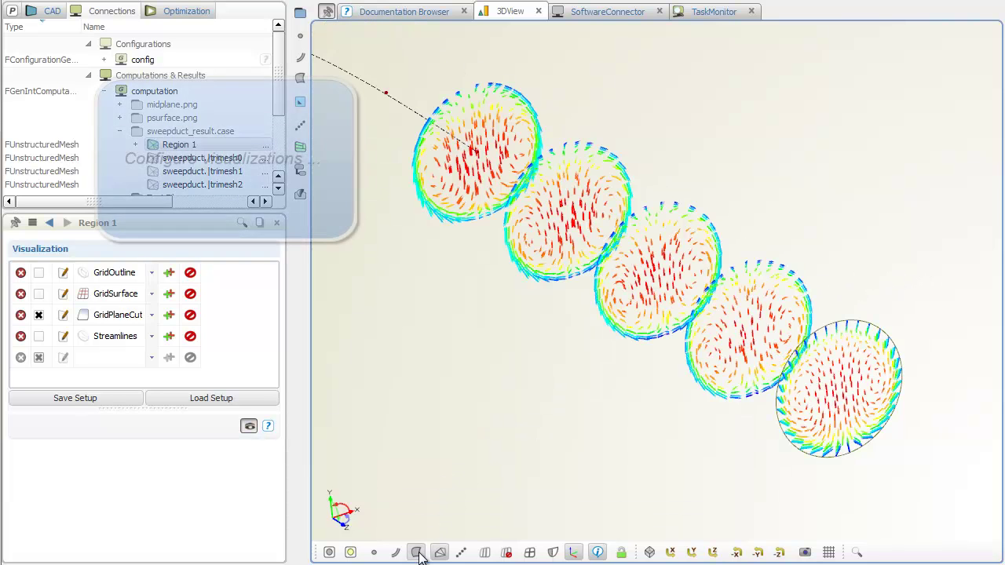
{"action": "left_click", "coordinate": [63, 316]}
{"action": "double_click", "coordinate": [117, 348]}
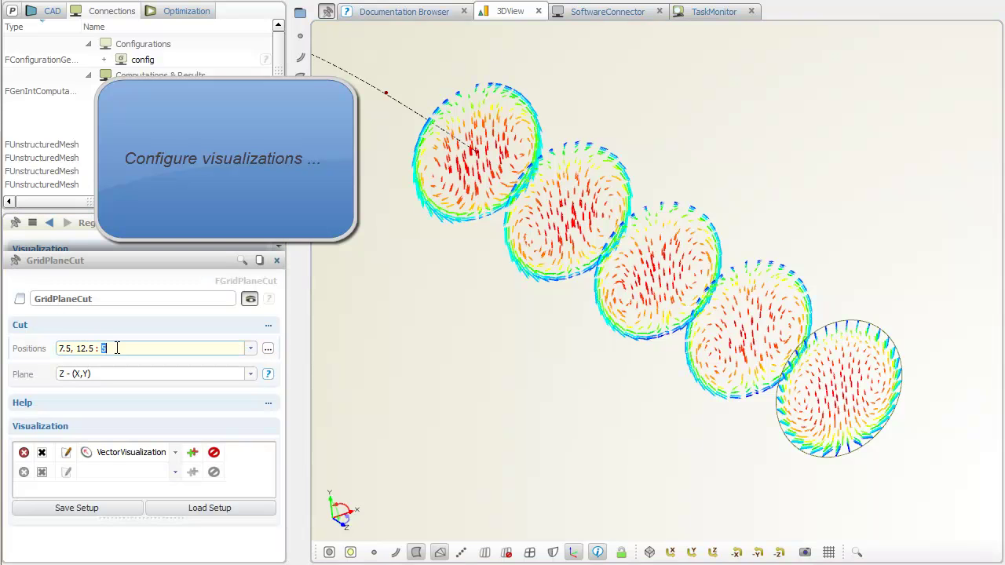
{"action": "type", "text": "10"}
{"action": "key", "text": "Return"}
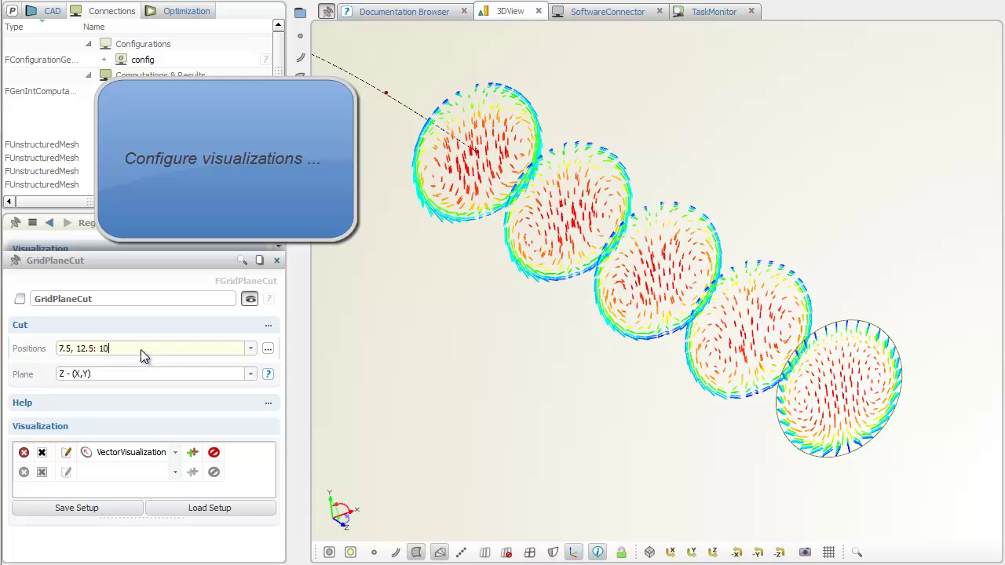